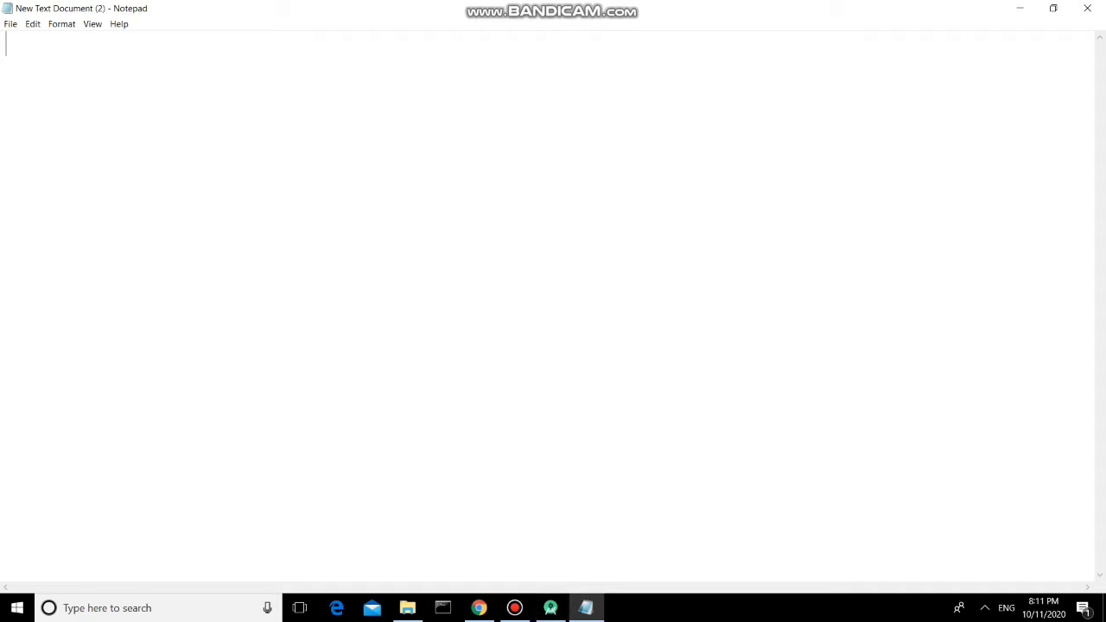
In Notepad, type the heading 'Sign APK' on a new line
{"action": "left_click", "coordinate": [551, 608]}
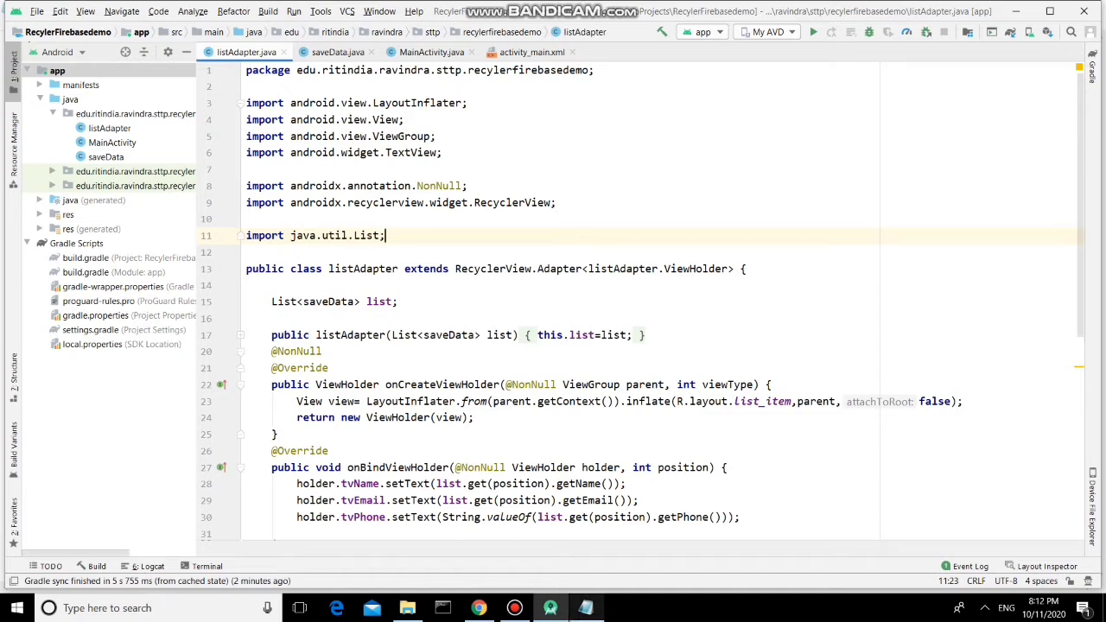
{"action": "key", "text": "alt+Tab"}
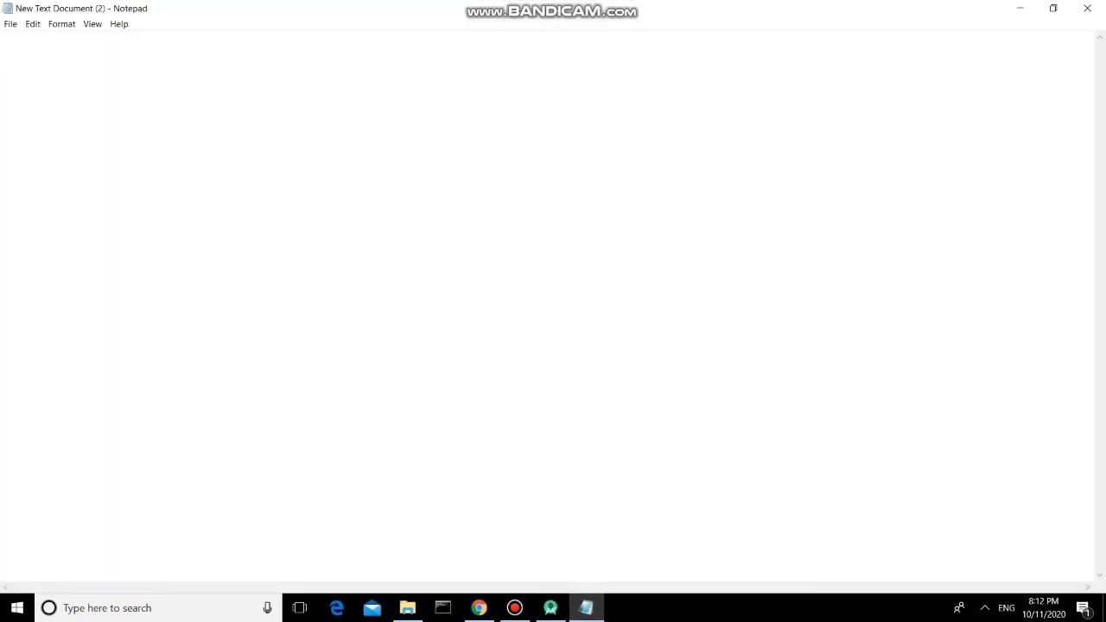
{"action": "type", "text": "Depl"}
{"action": "key", "text": "BackSpace"}
{"action": "key", "text": "BackSpace"}
{"action": "key", "text": "BackSpace"}
{"action": "key", "text": "BackSpace"}
{"action": "key", "text": "Return"}
{"action": "type", "text": "s"}
{"action": "key", "text": "BackSpace"}
{"action": "type", "text": "Si"}
{"action": "type", "text": "gni"}
{"action": "key", "text": "BackSpace"}
{"action": "type", "text": "APK"}
{"action": "key", "text": "Return"}
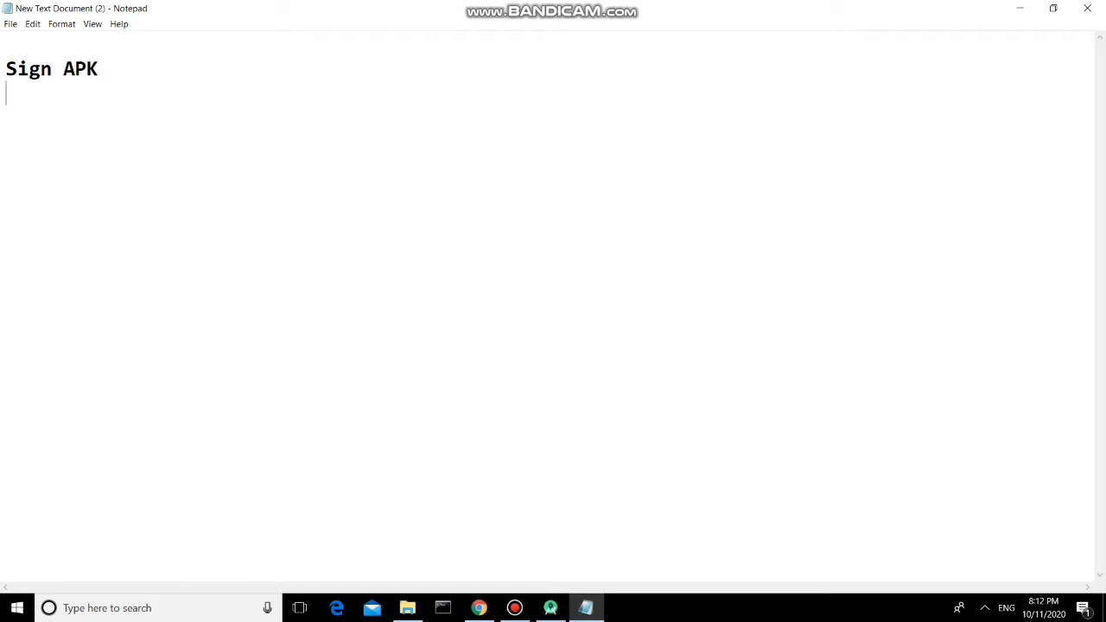
Add the point 'i) Keeping the unique package name for your app' and return to Android Studio
{"action": "type", "text": "i)"}
{"action": "type", "text": "Keepi"}
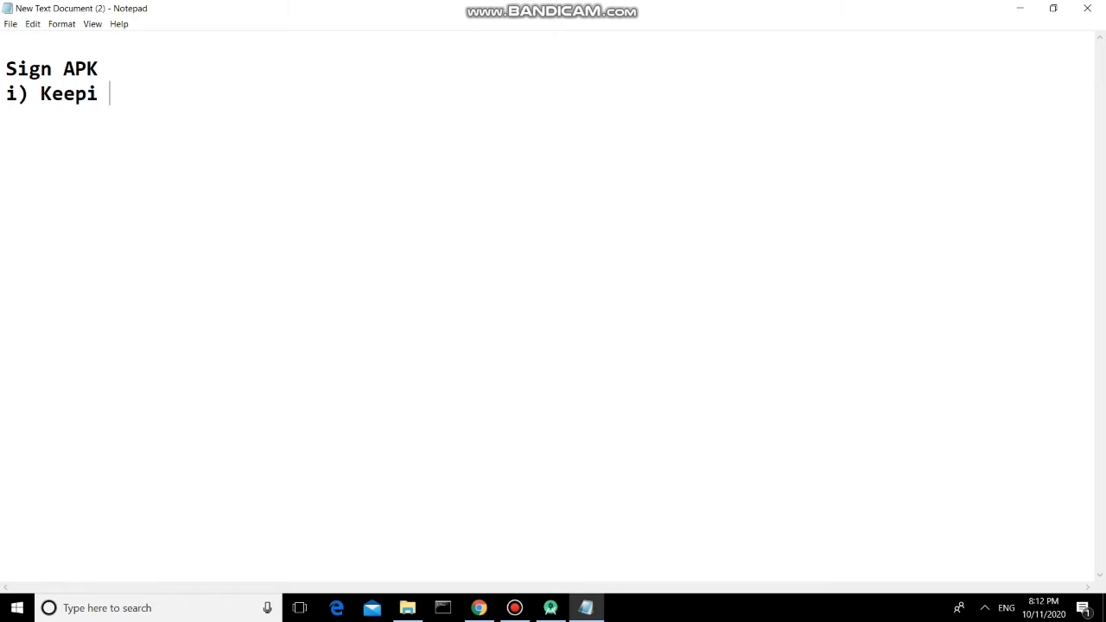
{"action": "key", "text": "BackSpace"}
{"action": "type", "text": "ng h"}
{"action": "key", "text": "BackSpace"}
{"action": "type", "text": "the uni"}
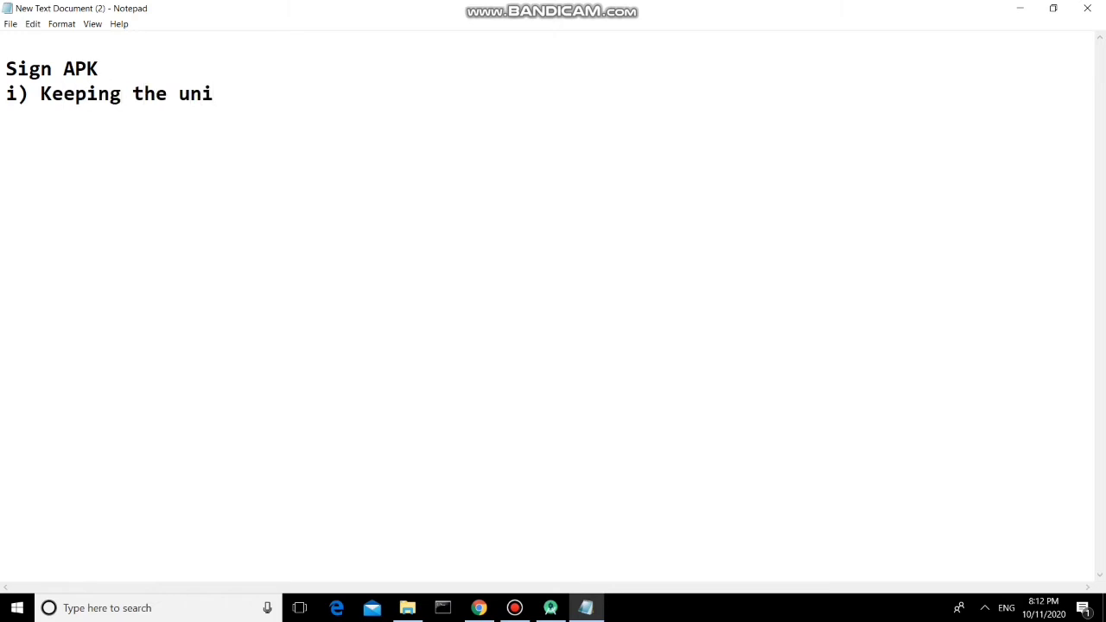
{"action": "type", "text": "que packa"}
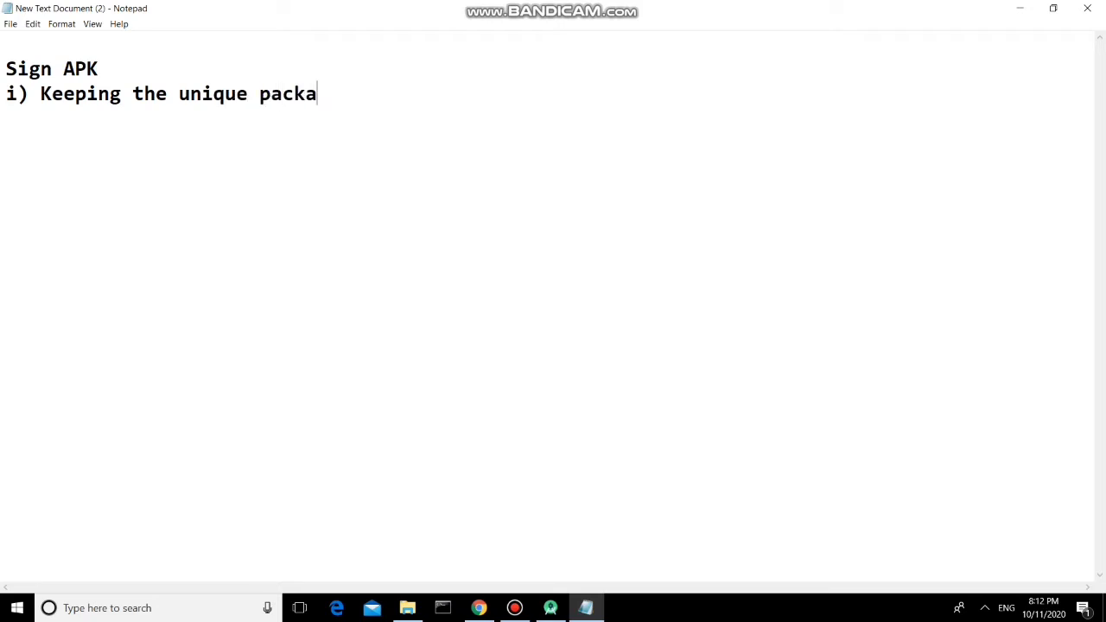
{"action": "type", "text": "ge name for "}
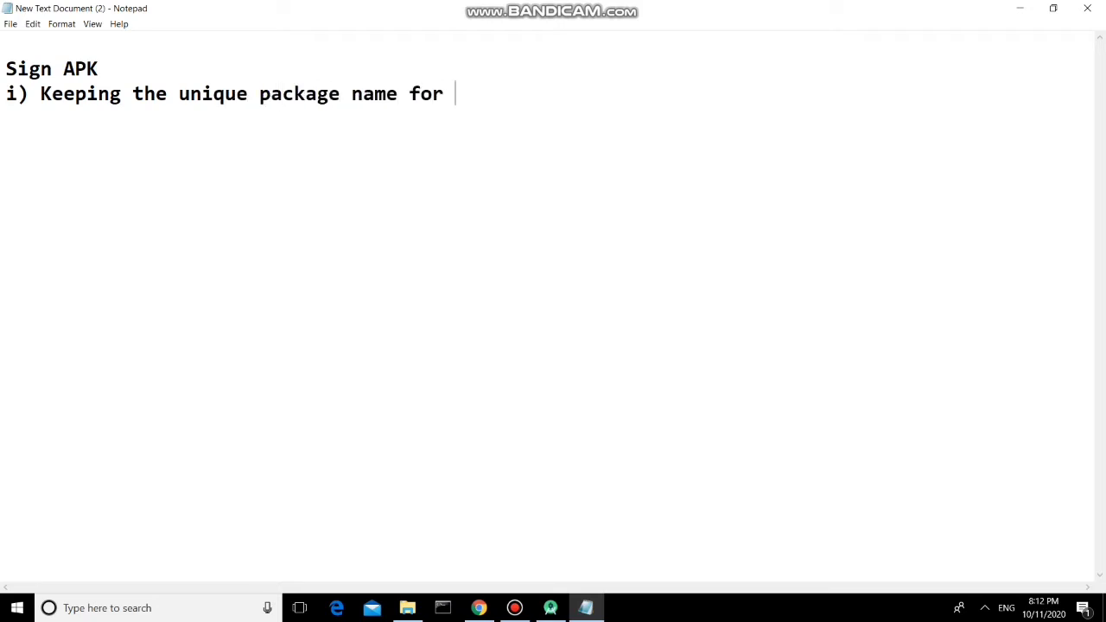
{"action": "type", "text": "your app"}
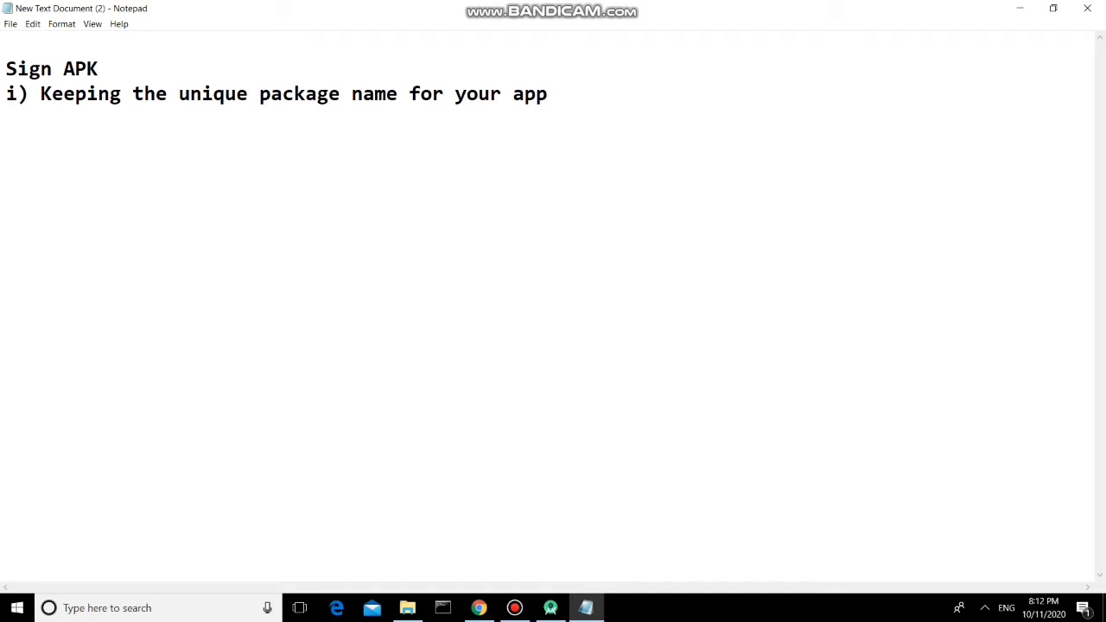
{"action": "left_click", "coordinate": [550, 607]}
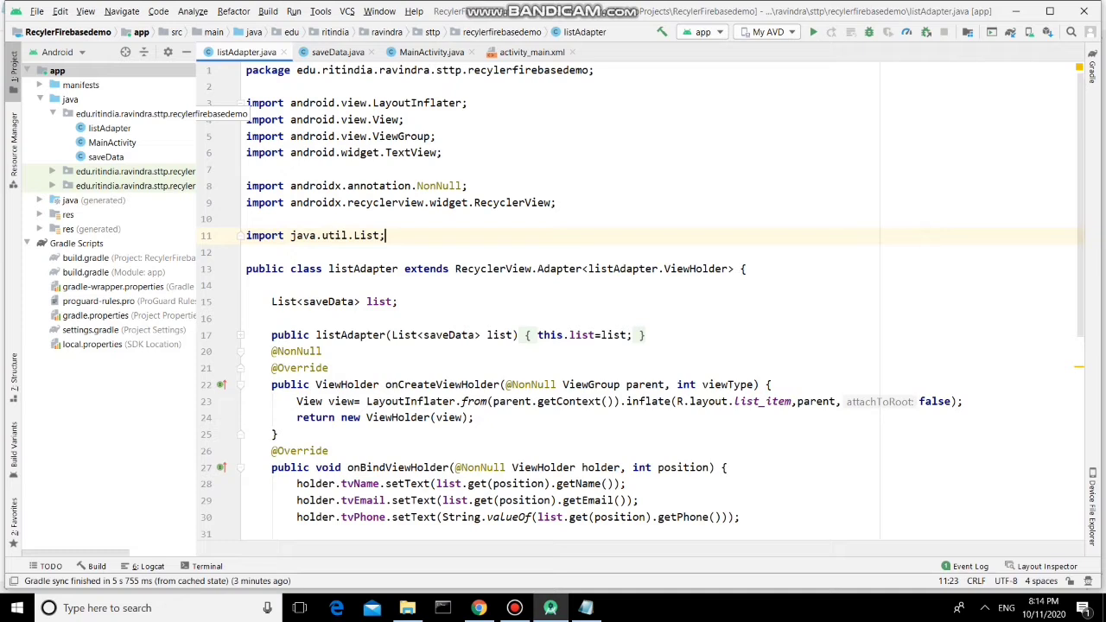
Confirm Android Studio version 4.0 via Help > About, then bring up the Build menu
{"action": "left_click", "coordinate": [247, 219]}
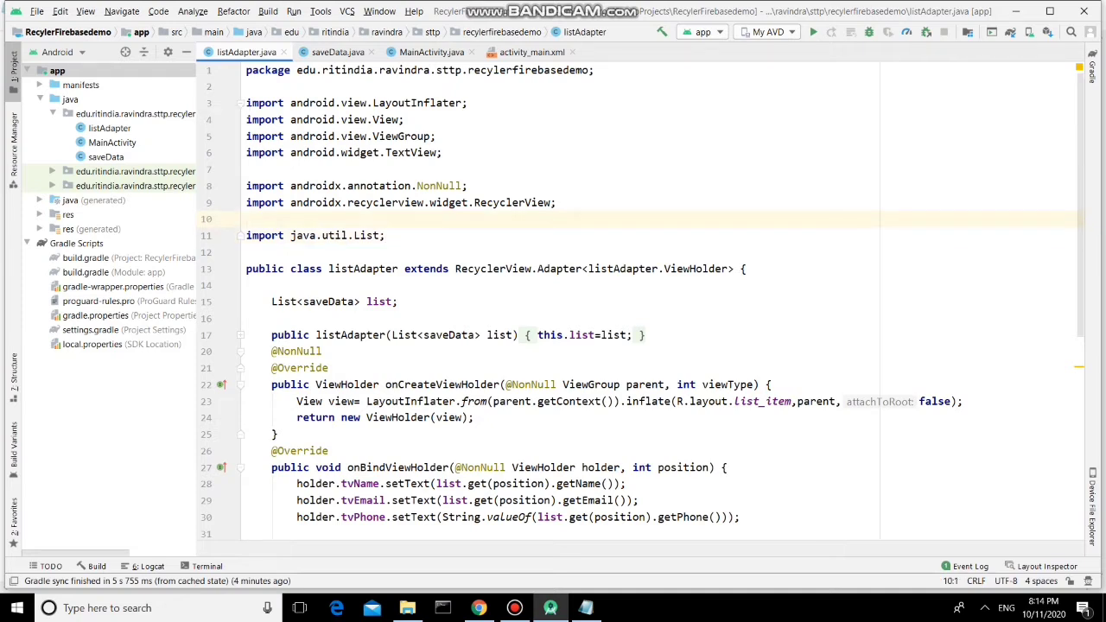
{"action": "key", "text": "alt+h"}
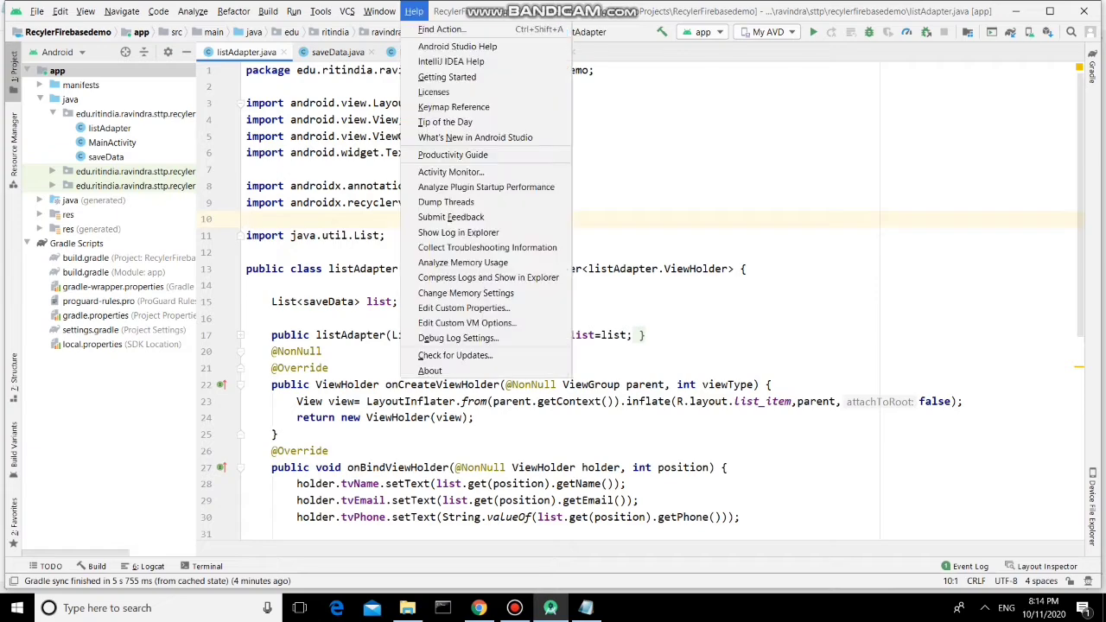
{"action": "key", "text": "Up"}
{"action": "key", "text": "Return"}
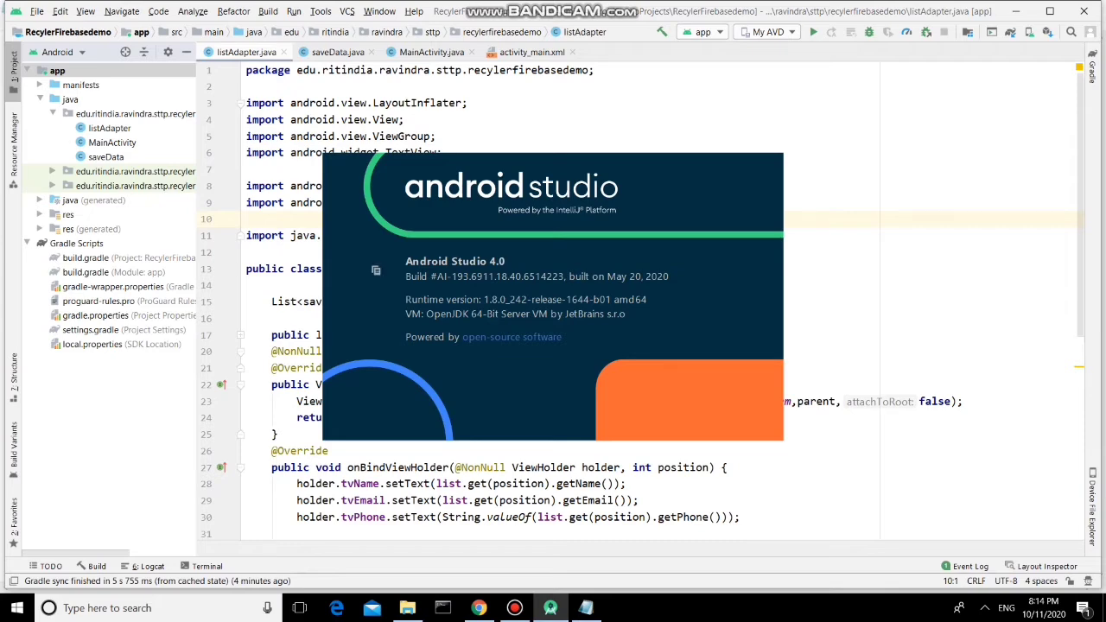
{"action": "left_click", "coordinate": [744, 269]}
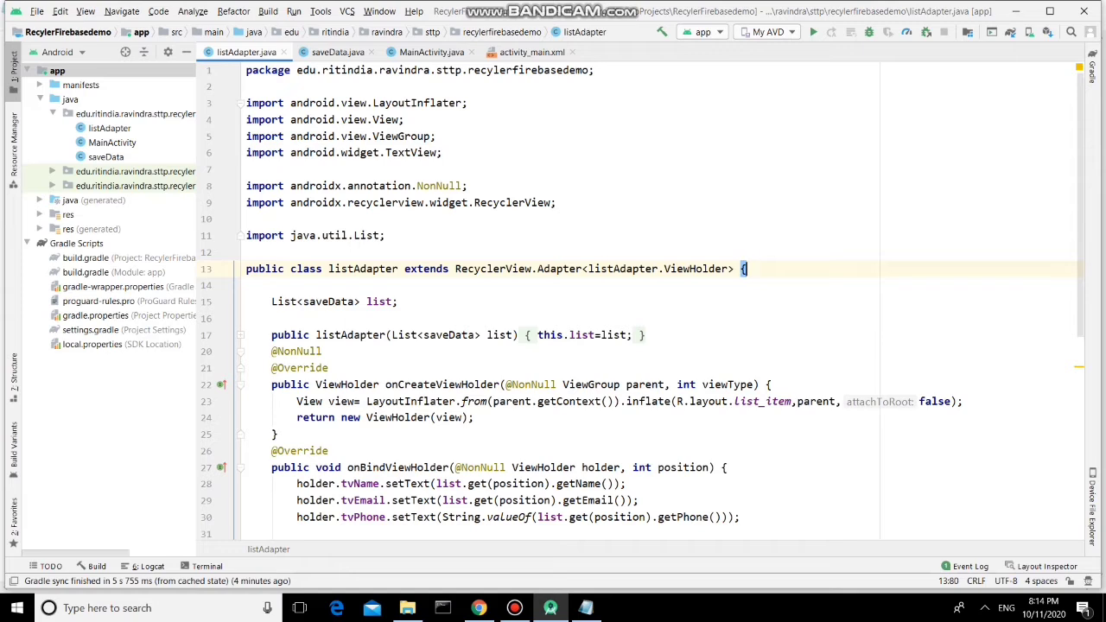
{"action": "key", "text": "alt+b"}
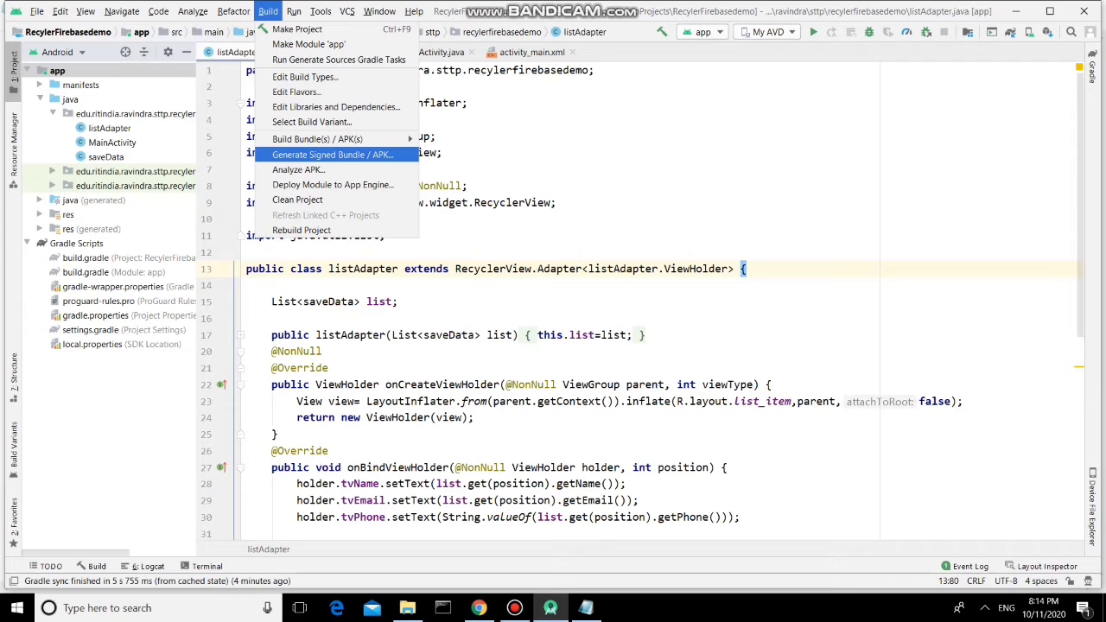
Start Generate Signed Bundle / APK with APK selected instead of an app bundle
{"action": "key", "text": "Return"}
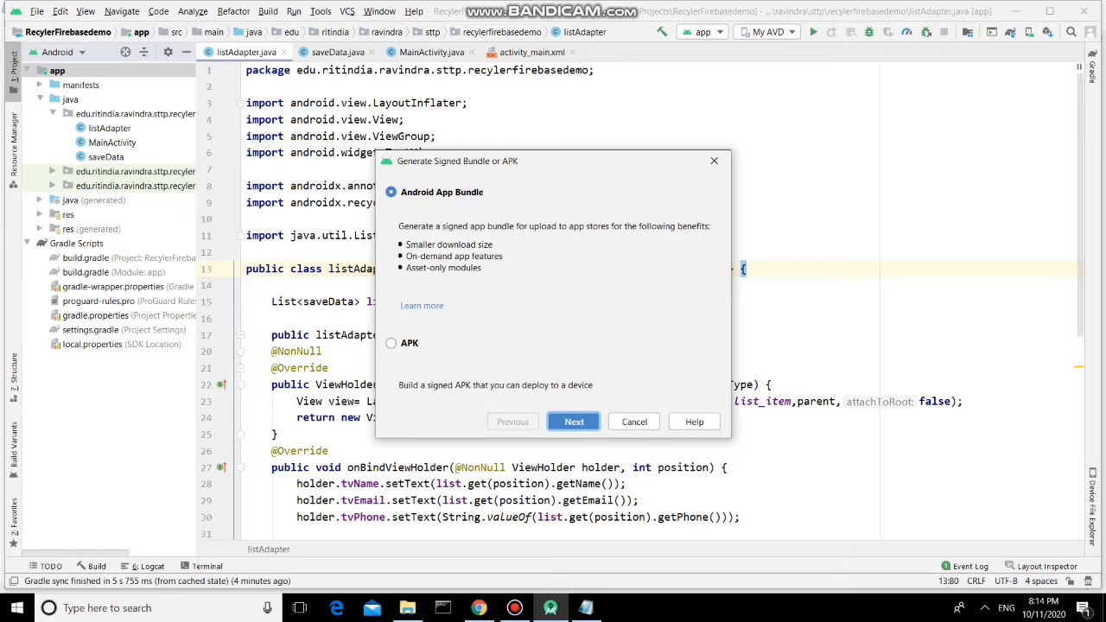
{"action": "left_click", "coordinate": [391, 343]}
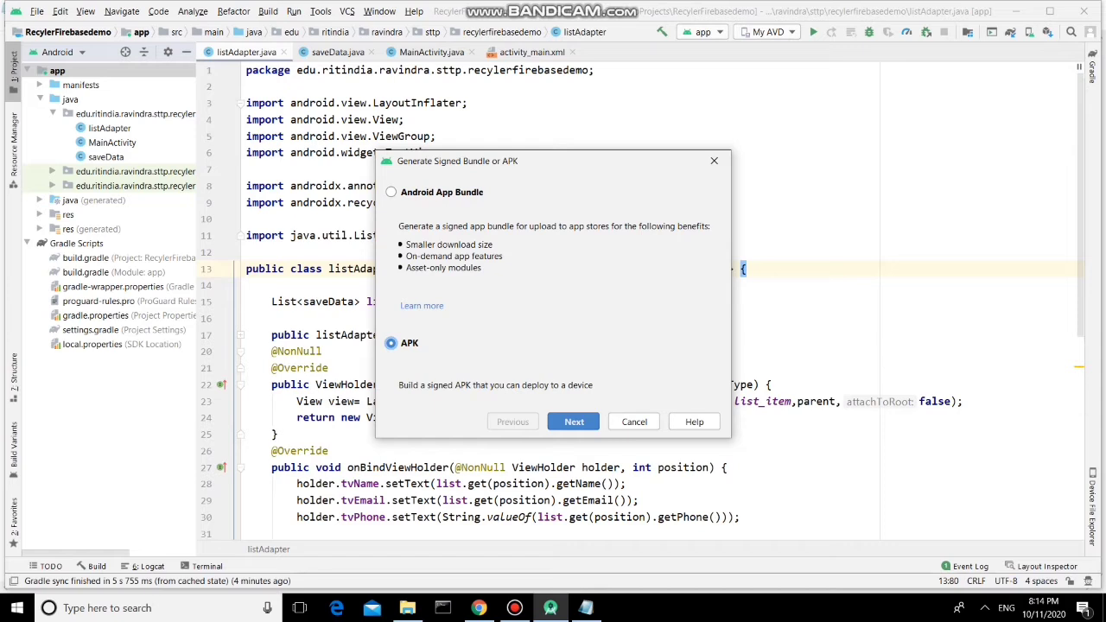
{"action": "key", "text": "Tab"}
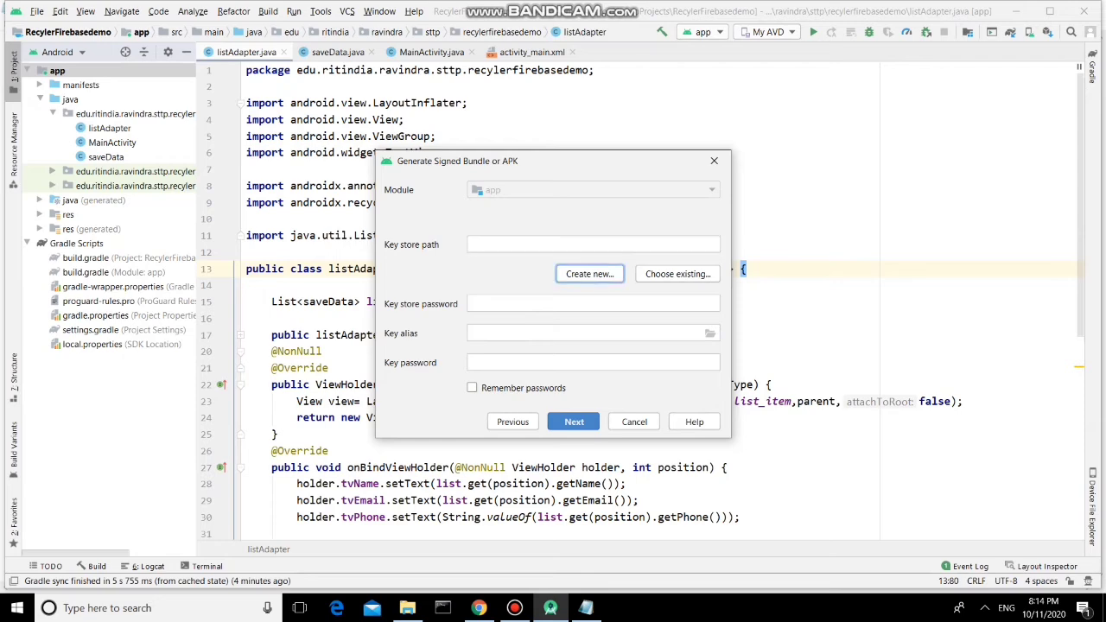
Begin a new key store and browse for its save location on the Desktop
{"action": "left_click", "coordinate": [590, 274]}
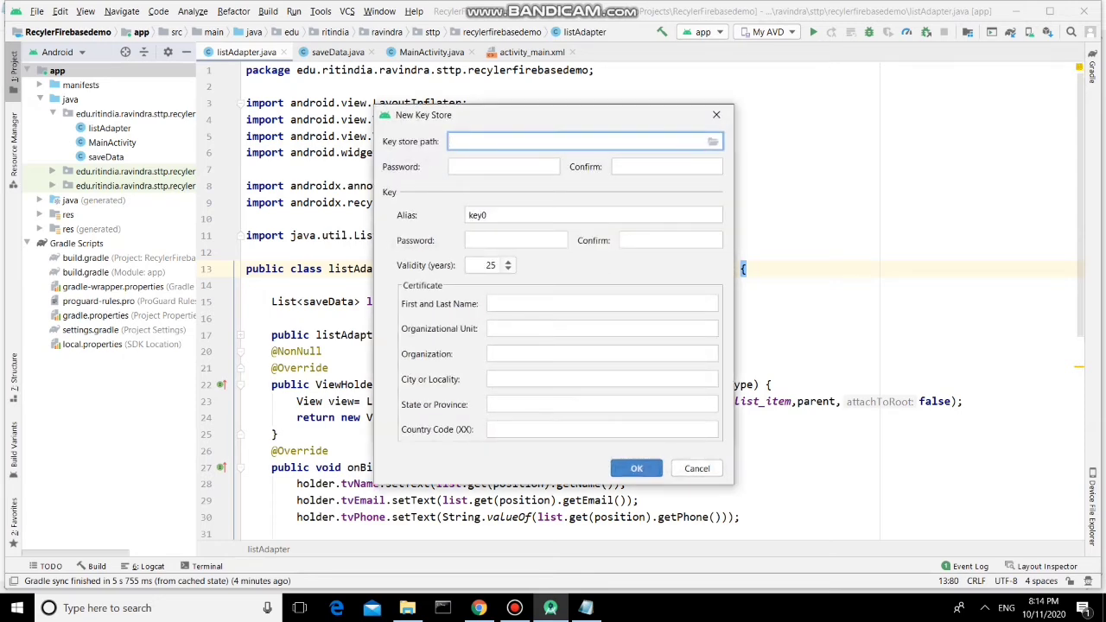
{"action": "left_click", "coordinate": [713, 142]}
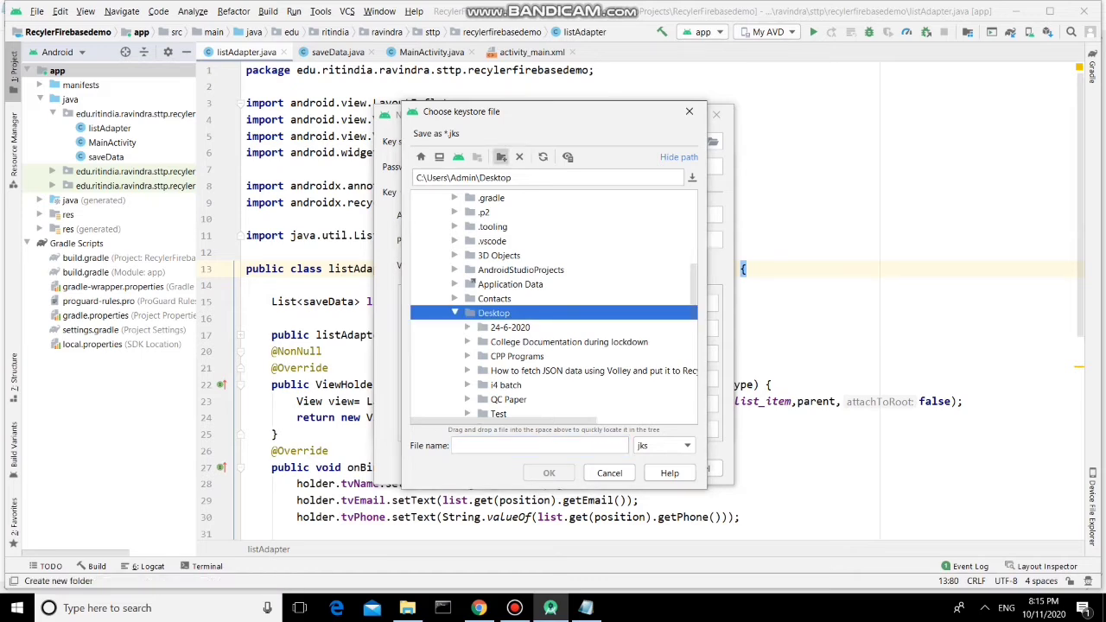
Create a new Desktop folder named 'Ravi App' for the keystore
{"action": "left_click", "coordinate": [501, 157]}
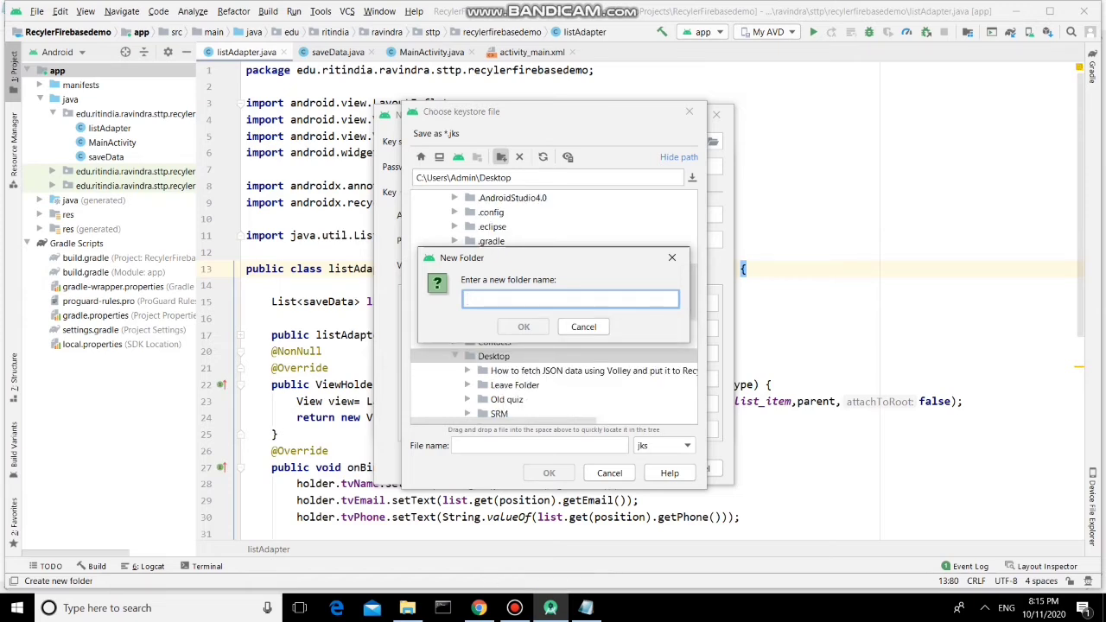
{"action": "type", "text": "Ra"}
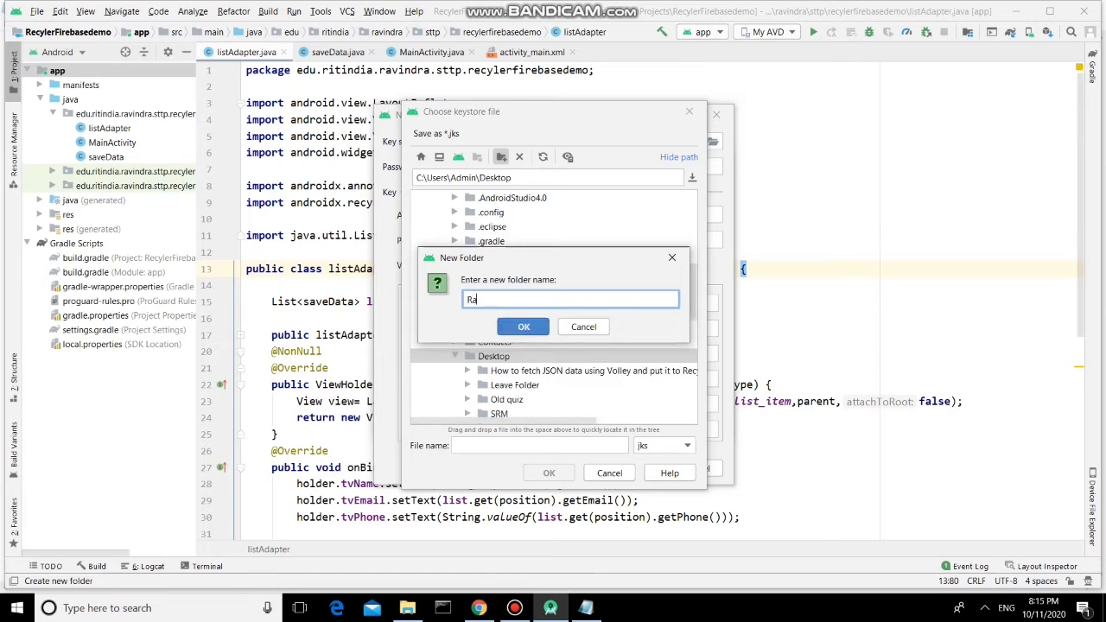
{"action": "type", "text": "vi APP"}
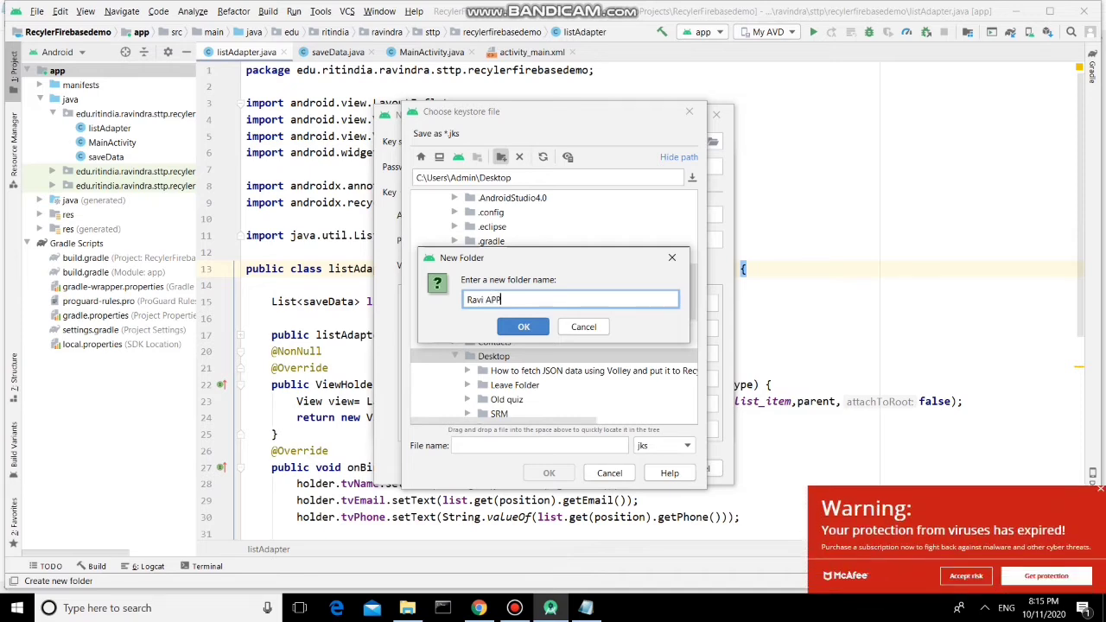
{"action": "key", "text": "BackSpace"}
{"action": "type", "text": "pp"}
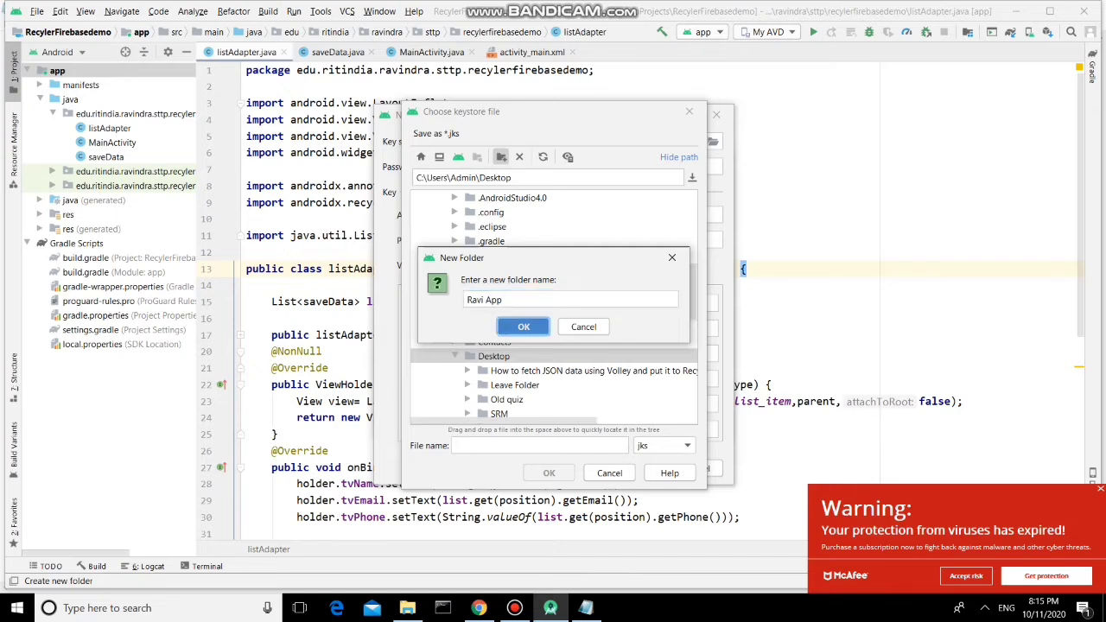
{"action": "key", "text": "Return"}
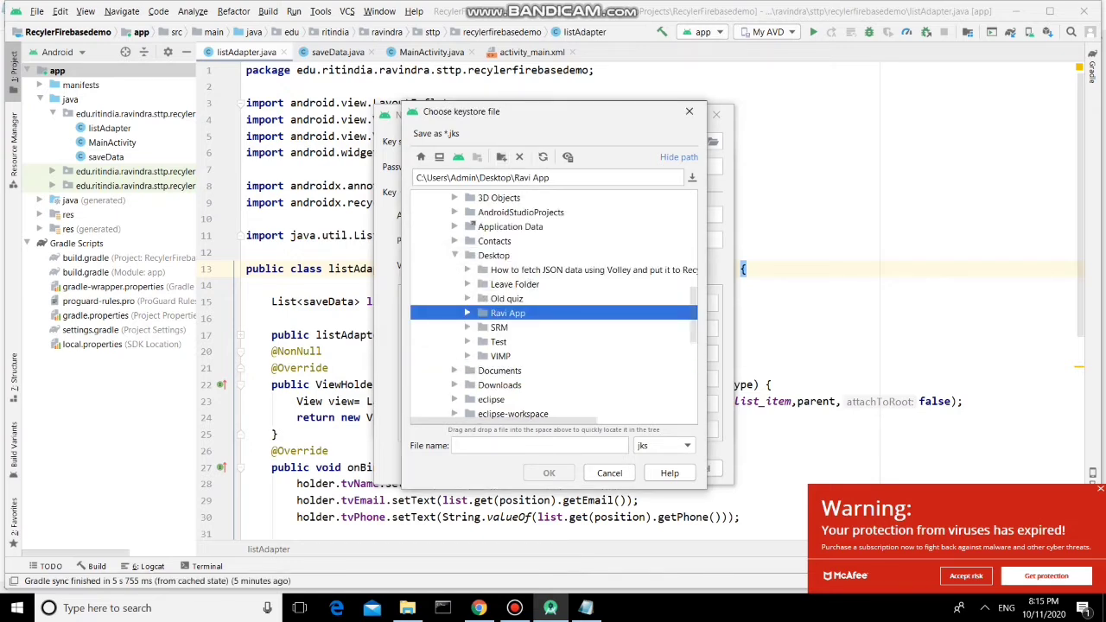
Name the keystore file recyclerappkeystore.jks inside the Ravi App folder
{"action": "left_click", "coordinate": [539, 445]}
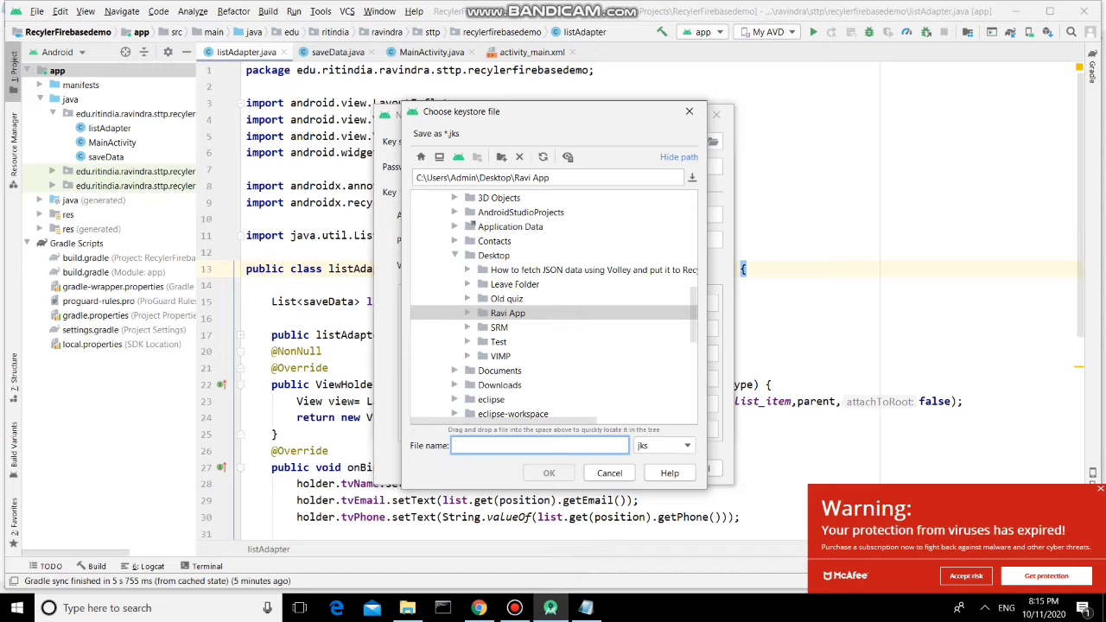
{"action": "type", "text": "re"}
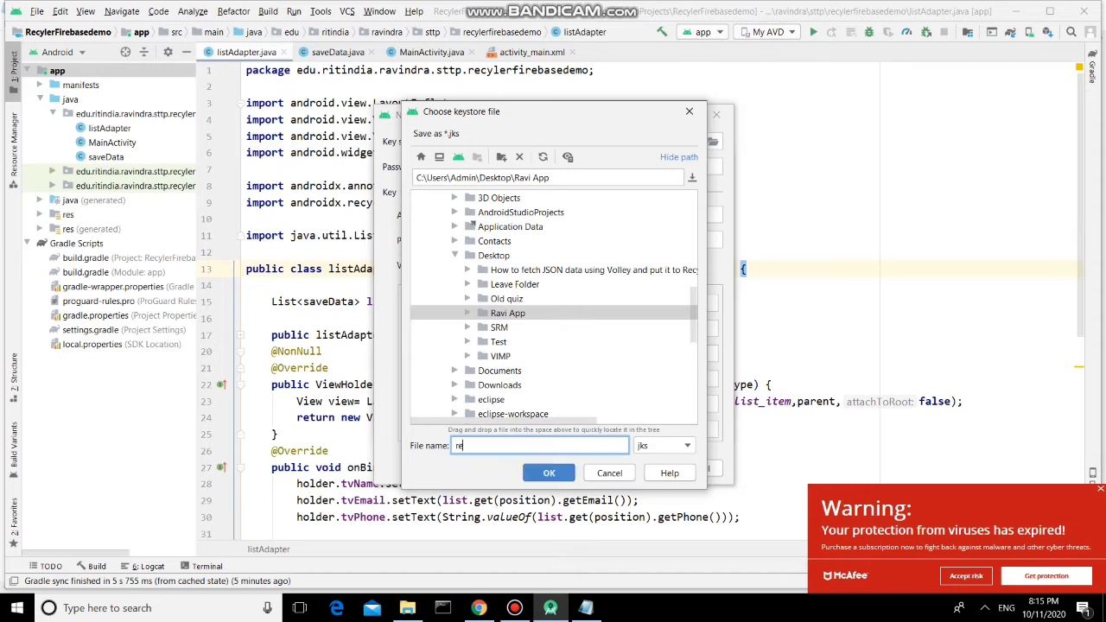
{"action": "type", "text": "cyclerapp"}
{"action": "type", "text": "keystore"}
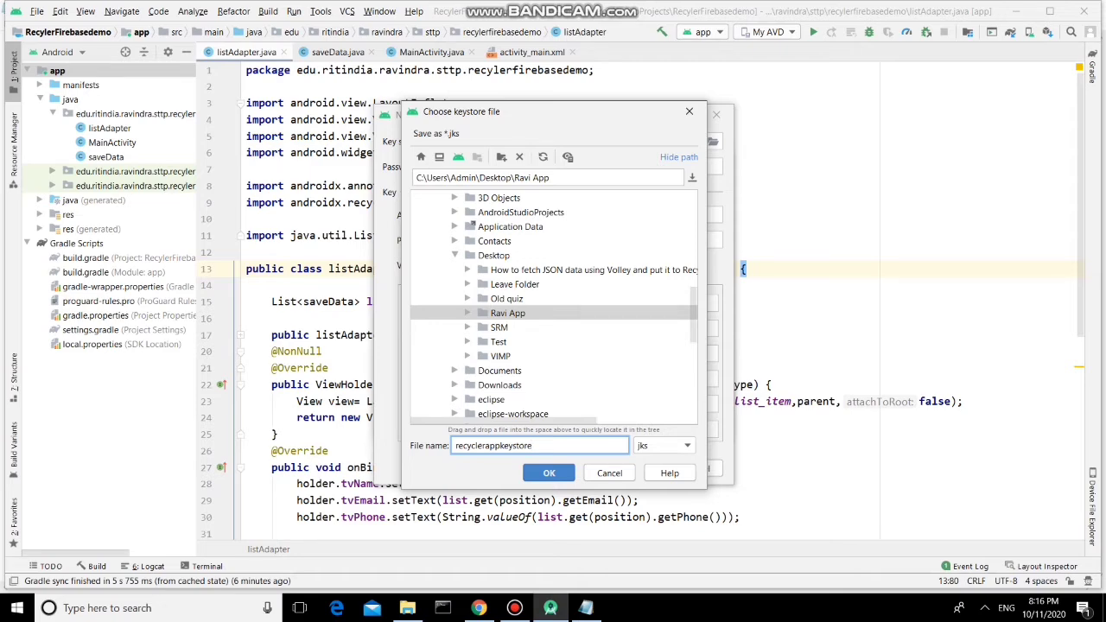
{"action": "key", "text": "Return"}
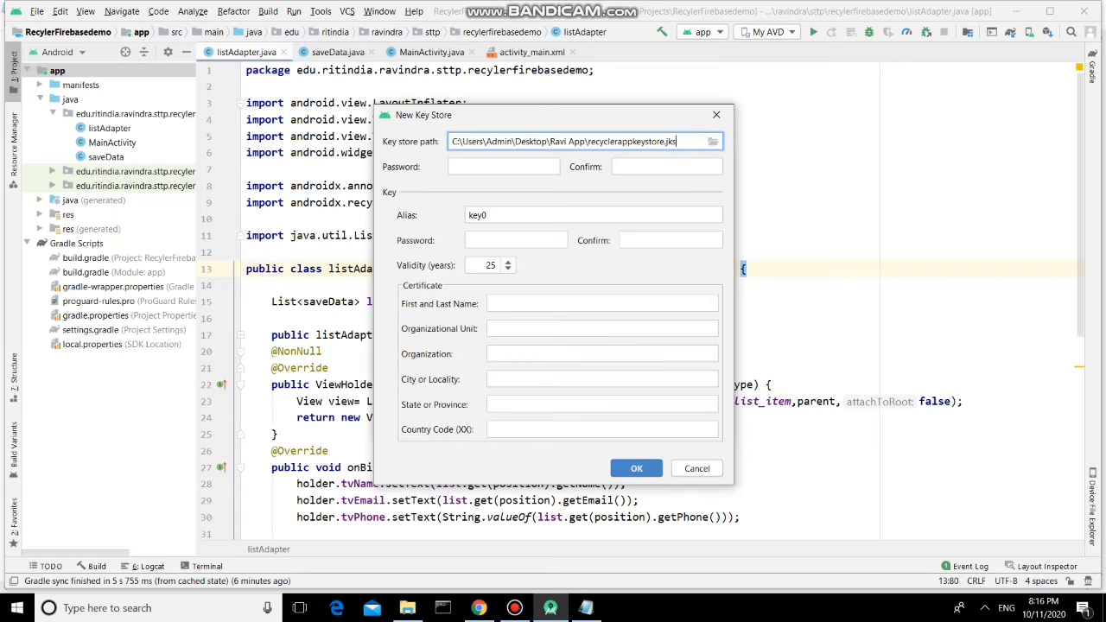
Enter and confirm the keystore password, set alias ravikeyalias, and enter the key password
{"action": "left_click", "coordinate": [504, 167]}
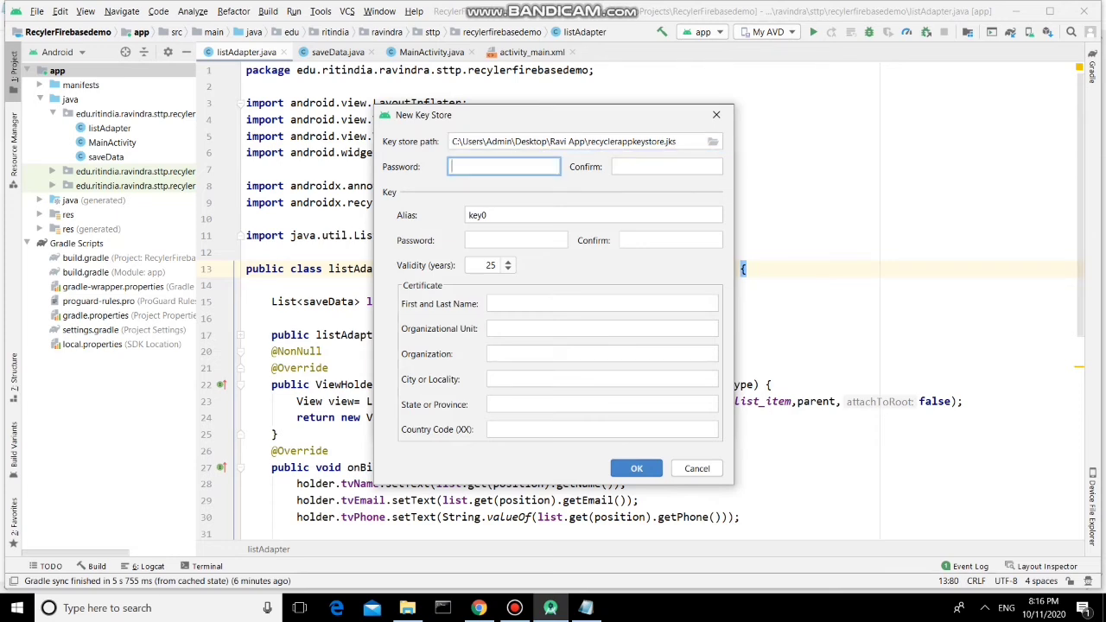
{"action": "type", "text": "123456"}
{"action": "left_click", "coordinate": [668, 167]}
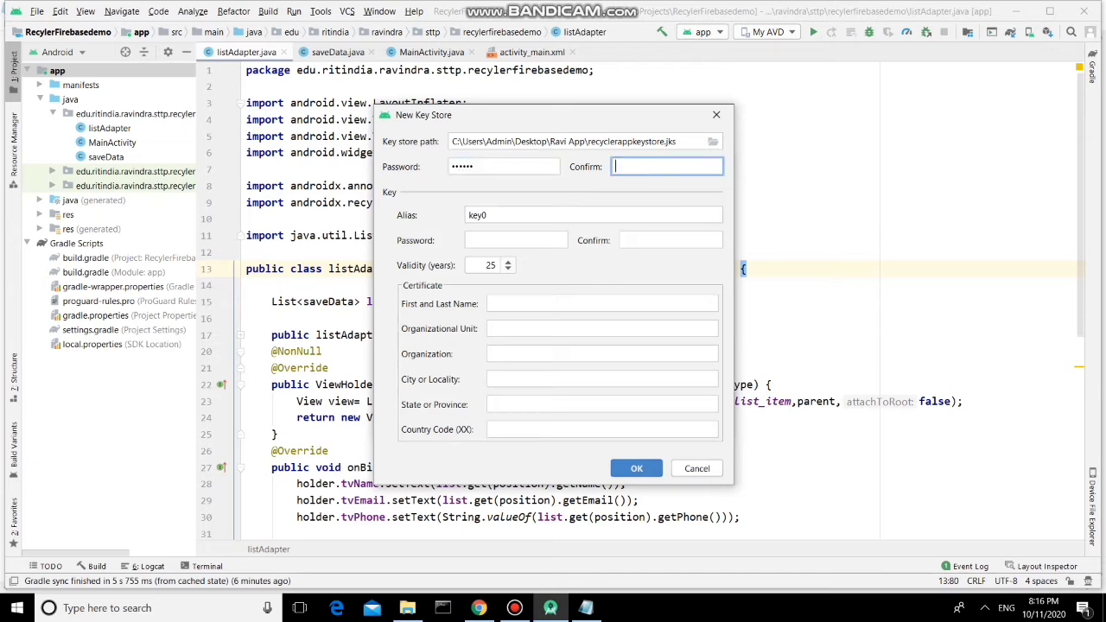
{"action": "type", "text": "123456"}
{"action": "key", "text": "Tab"}
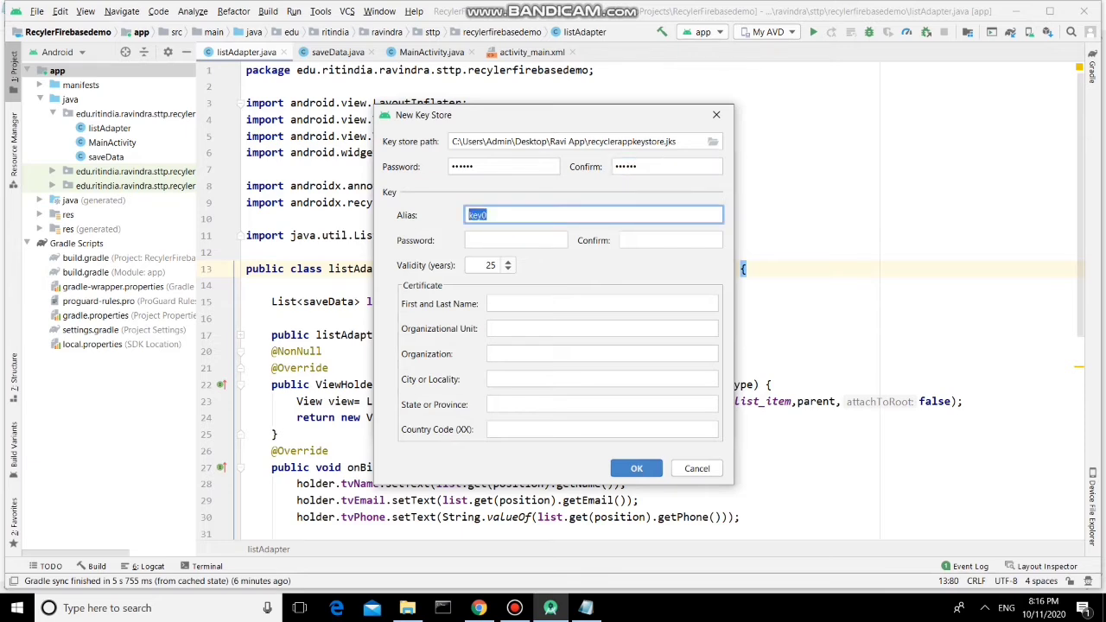
{"action": "type", "text": "ravi"}
{"action": "type", "text": "keyalias"}
{"action": "left_click", "coordinate": [516, 240]}
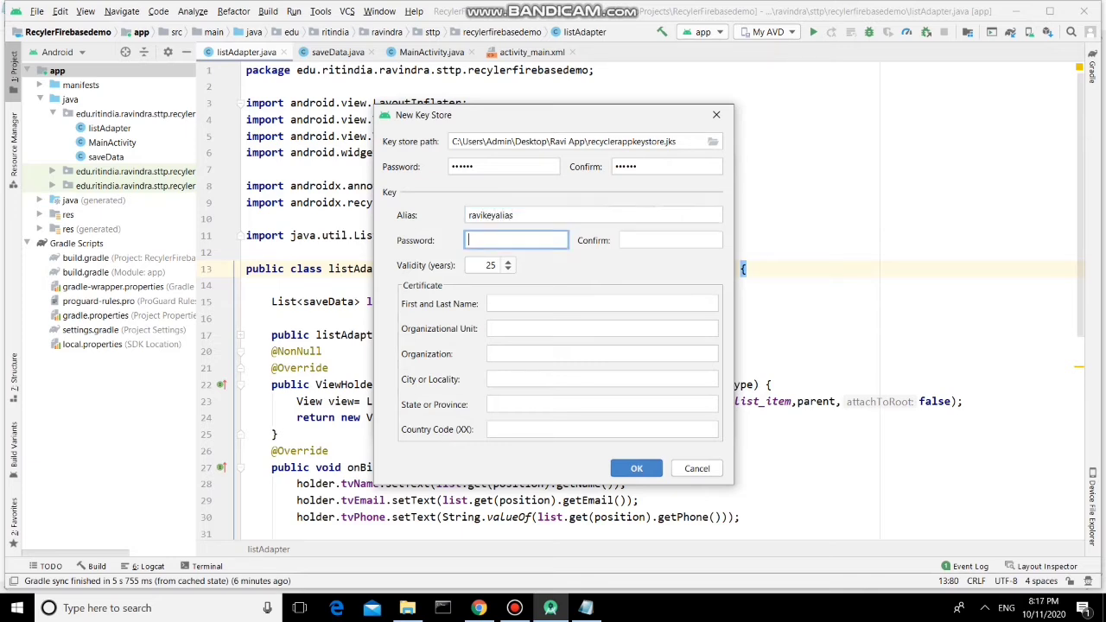
{"action": "type", "text": "••••••••"}
{"action": "left_click", "coordinate": [670, 240]}
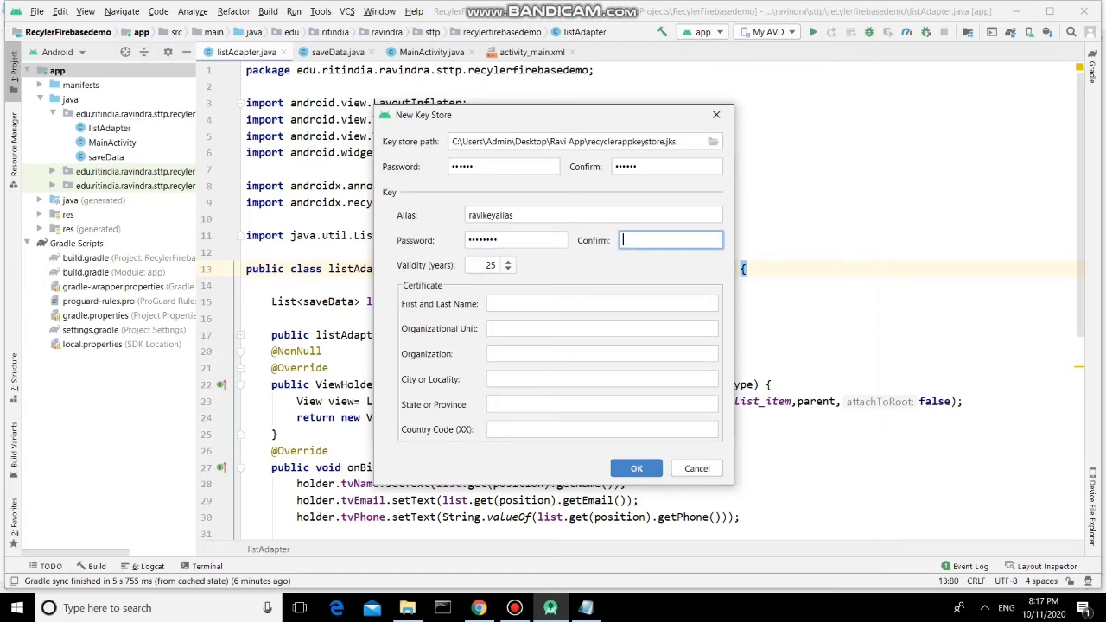
{"action": "type", "text": "••••••••"}
Fill the certificate: owner's name, RIT unit and organisation, Karad, Maharashtra, country code 91
{"action": "left_click", "coordinate": [602, 304]}
{"action": "type", "text": "Rav"}
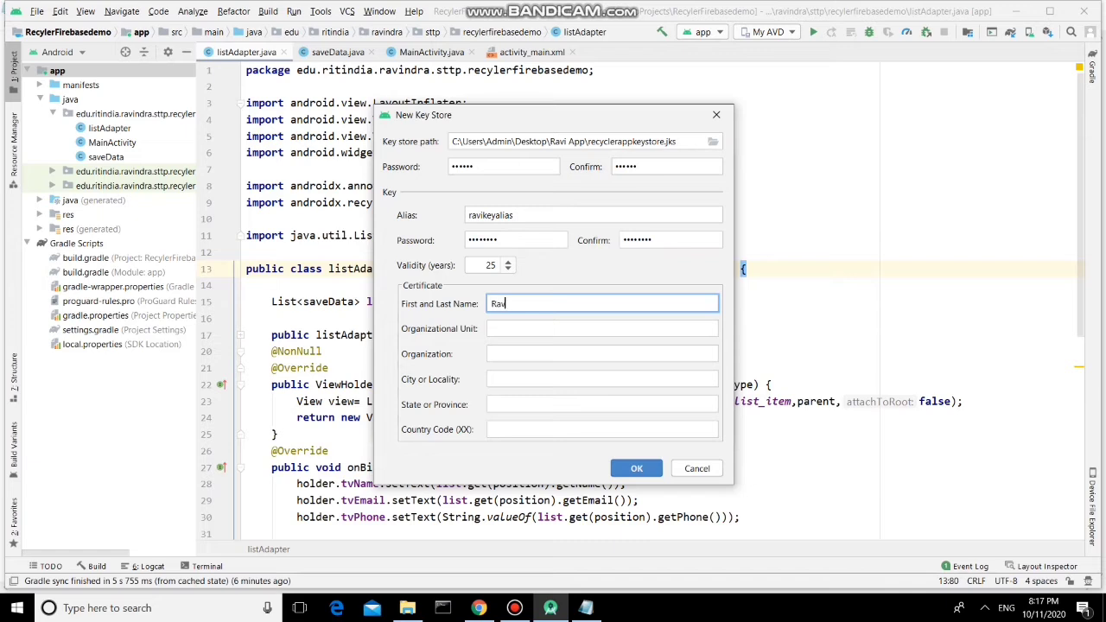
{"action": "type", "text": "indra Mandale"}
{"action": "left_click", "coordinate": [601, 329]}
{"action": "type", "text": "RIT"}
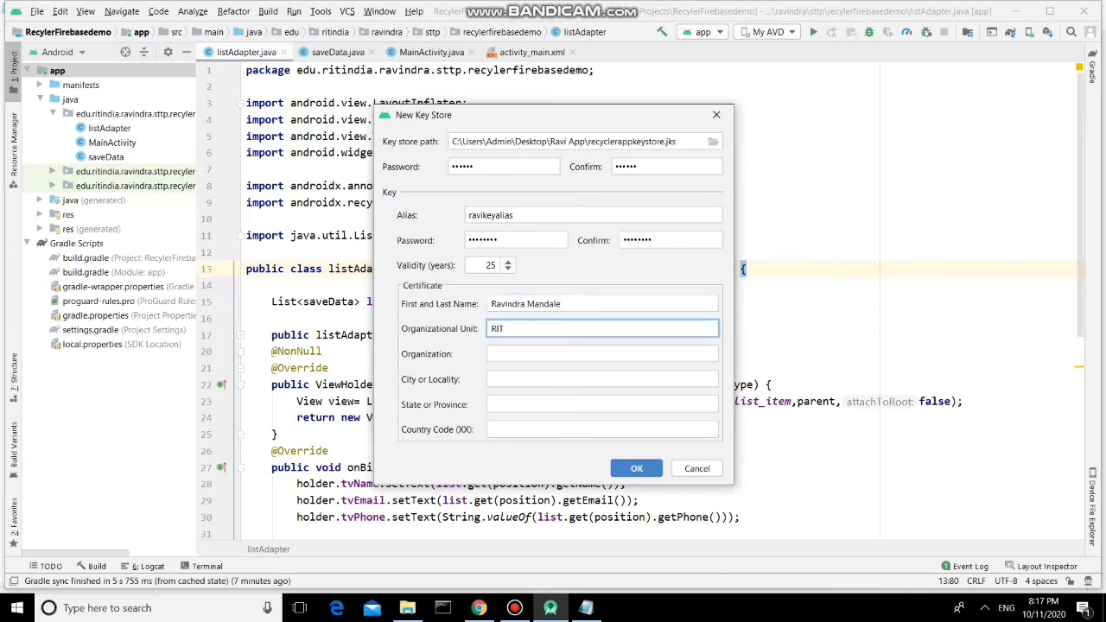
{"action": "left_click", "coordinate": [601, 354]}
{"action": "type", "text": "RIT"}
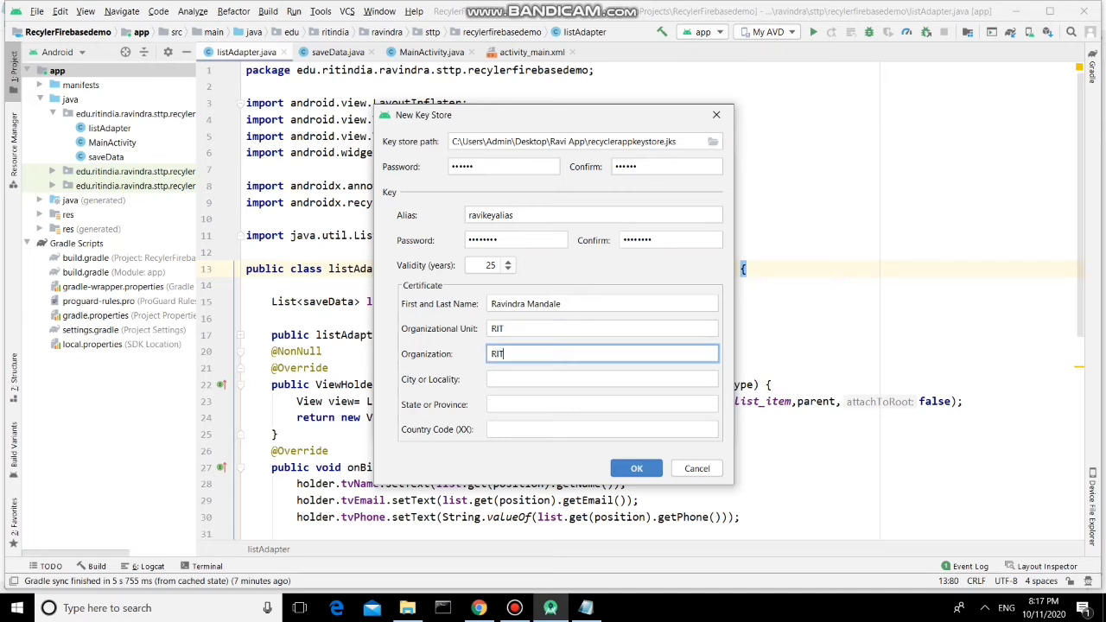
{"action": "key", "text": "shift+Tab"}
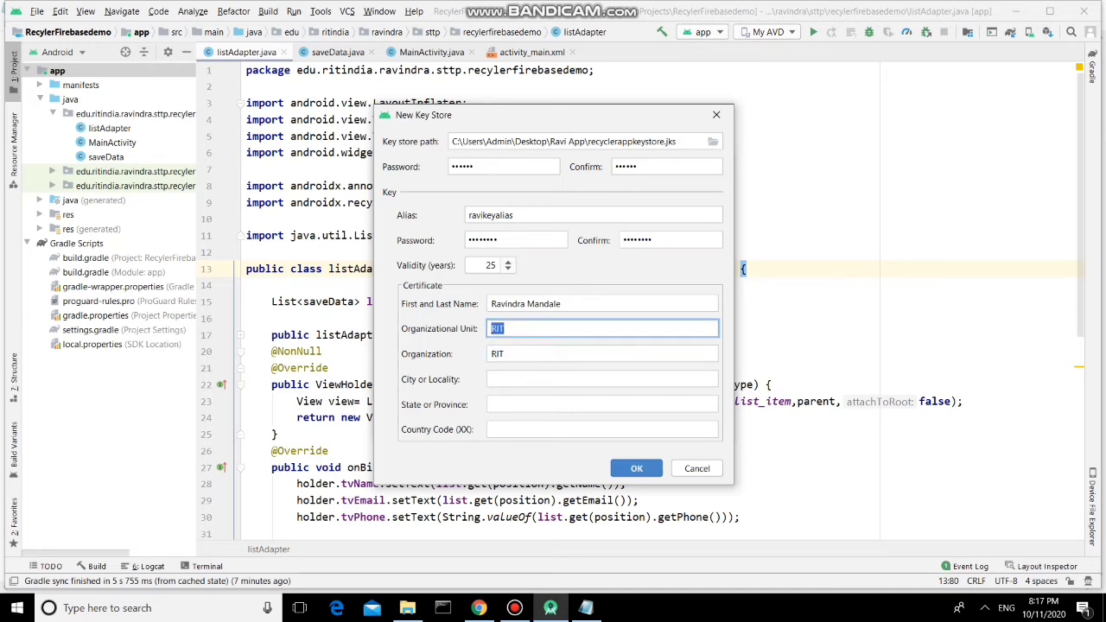
{"action": "key", "text": "Tab"}
{"action": "key", "text": "Tab"}
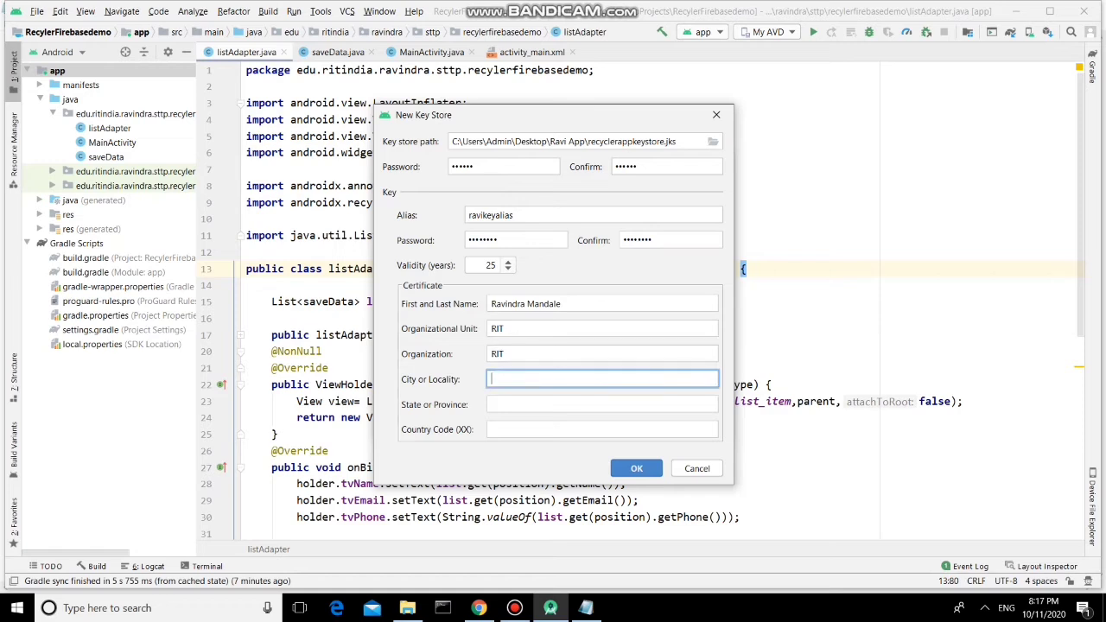
{"action": "type", "text": "Karad"}
{"action": "key", "text": "Tab"}
{"action": "type", "text": "Ma"}
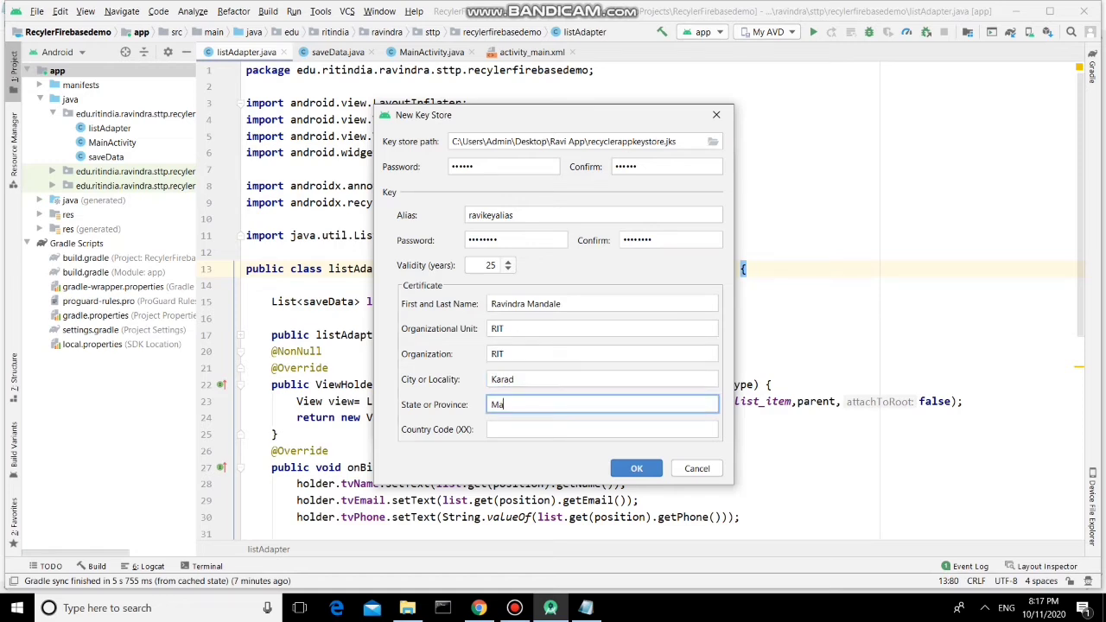
{"action": "type", "text": "harashtra"}
{"action": "key", "text": "Tab"}
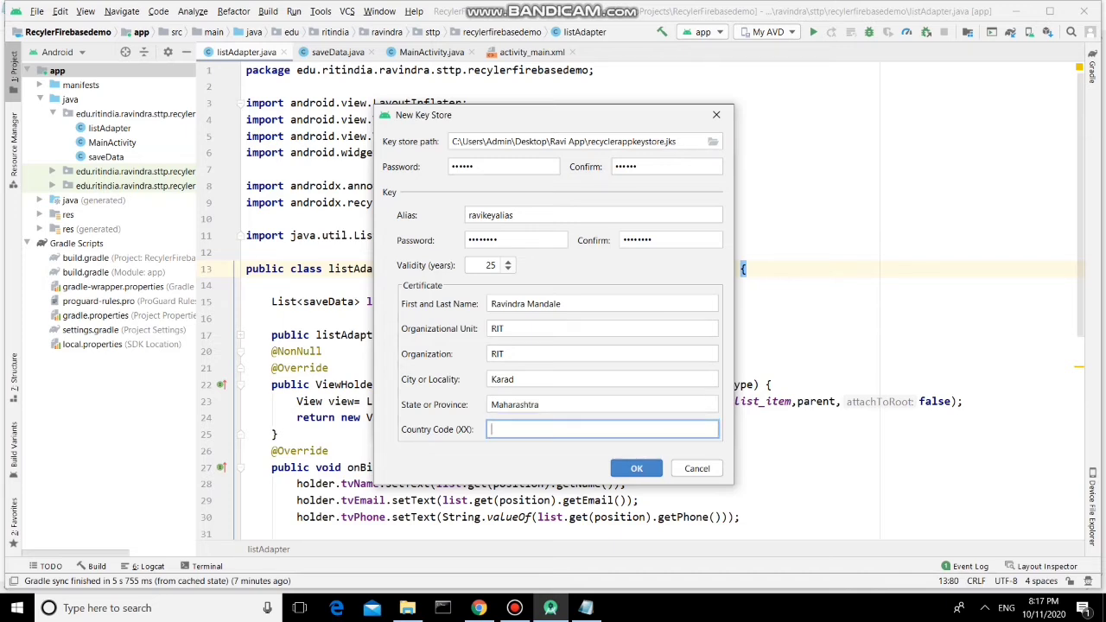
{"action": "type", "text": "91"}
{"action": "key", "text": "Tab"}
Create the keystore and advance to the destination and build variant step
{"action": "key", "text": "Return"}
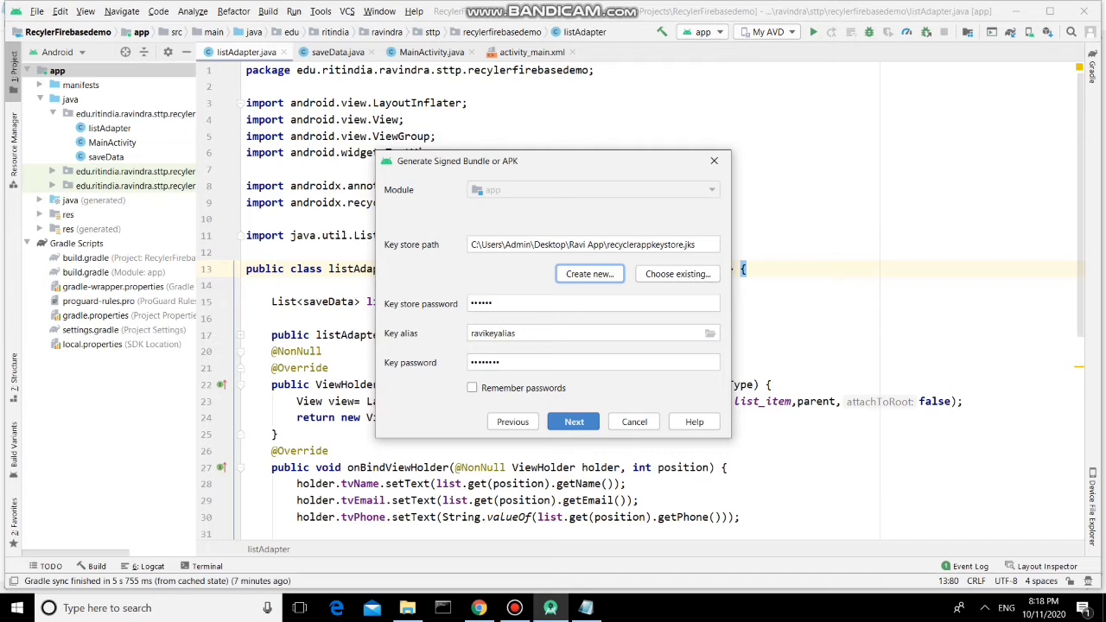
{"action": "key", "text": "Return"}
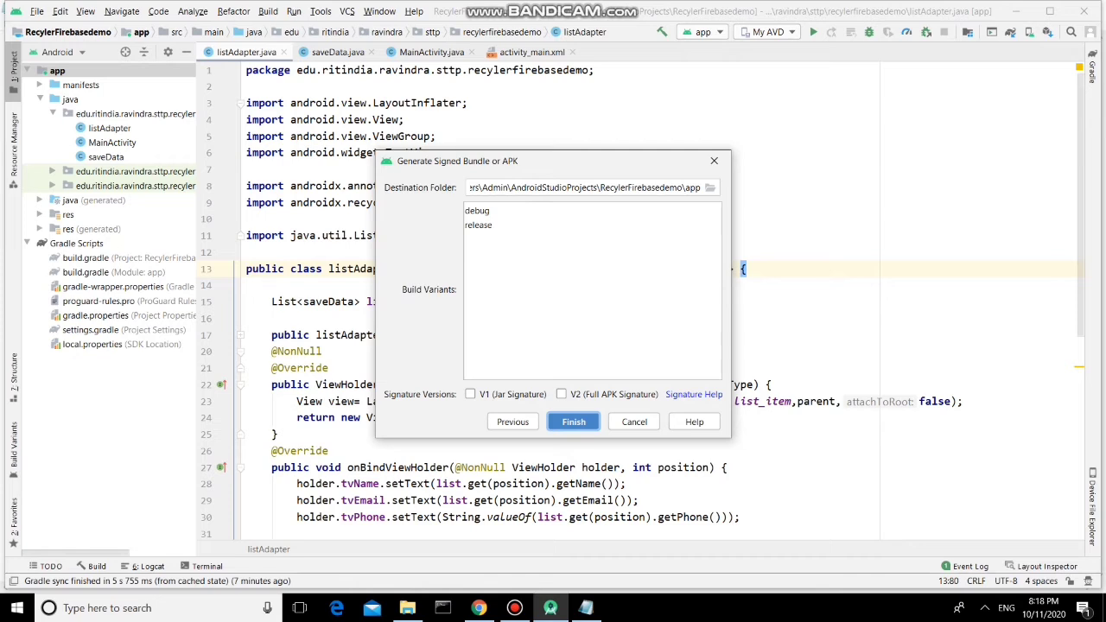
Select the release build variant and tick V1 (Jar Signature) and V2 (Full APK Signature)
{"action": "left_click", "coordinate": [478, 225]}
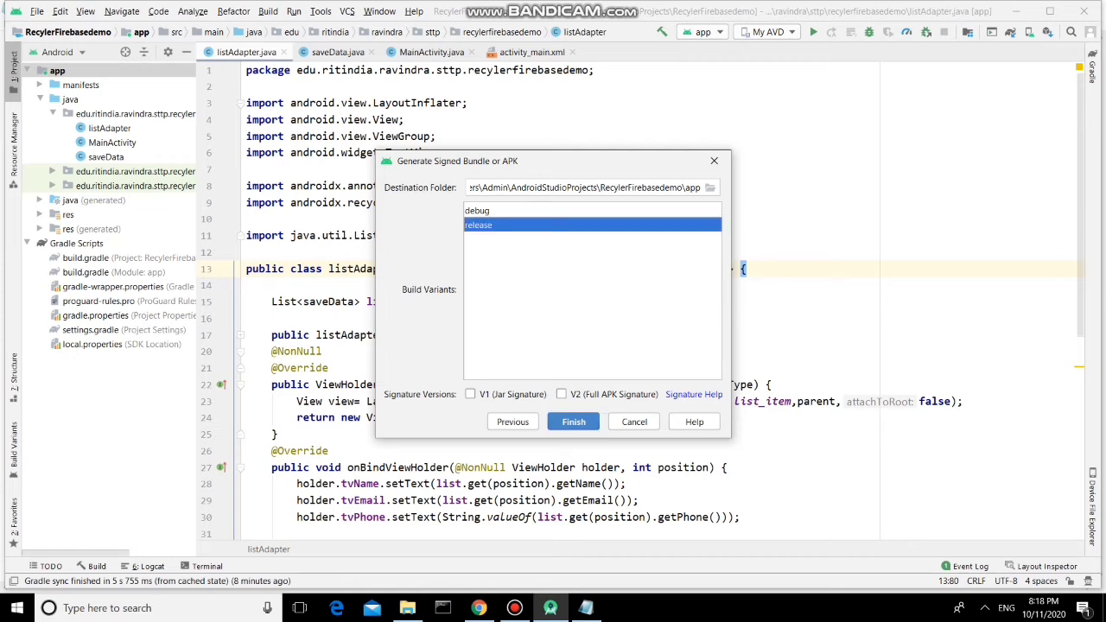
{"action": "left_click", "coordinate": [470, 394]}
{"action": "left_click", "coordinate": [562, 394]}
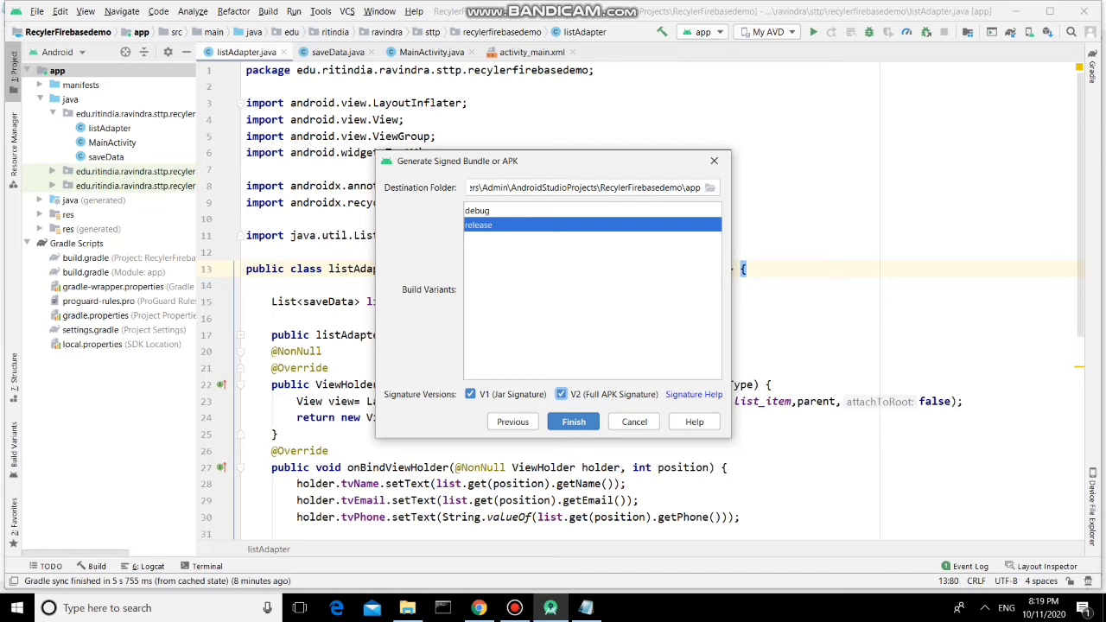
Finish the wizard to build the signed release APK for module 'app'
{"action": "left_click", "coordinate": [573, 422]}
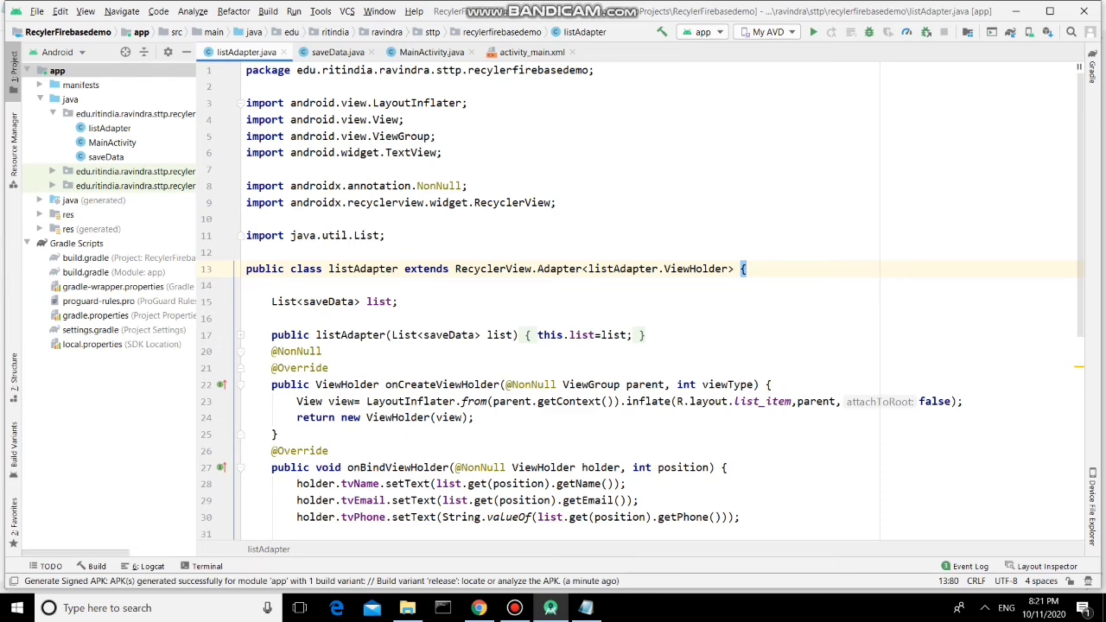
Open the Event Log and follow the Generate Signed APK message's locate link to the app-release APK
{"action": "left_click", "coordinate": [970, 566]}
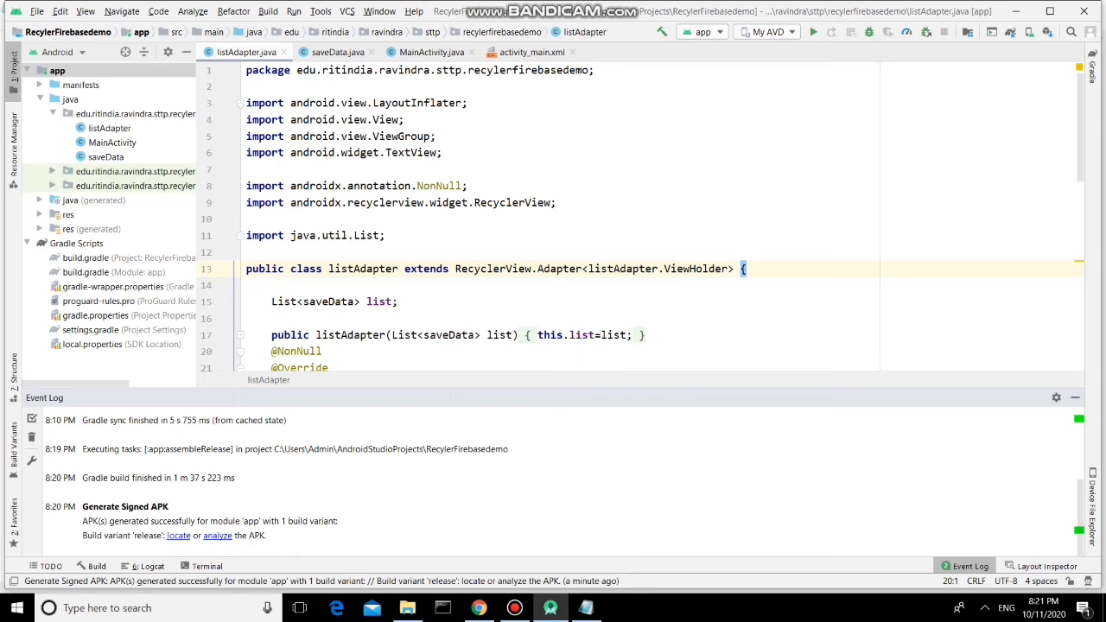
{"action": "left_click", "coordinate": [178, 536]}
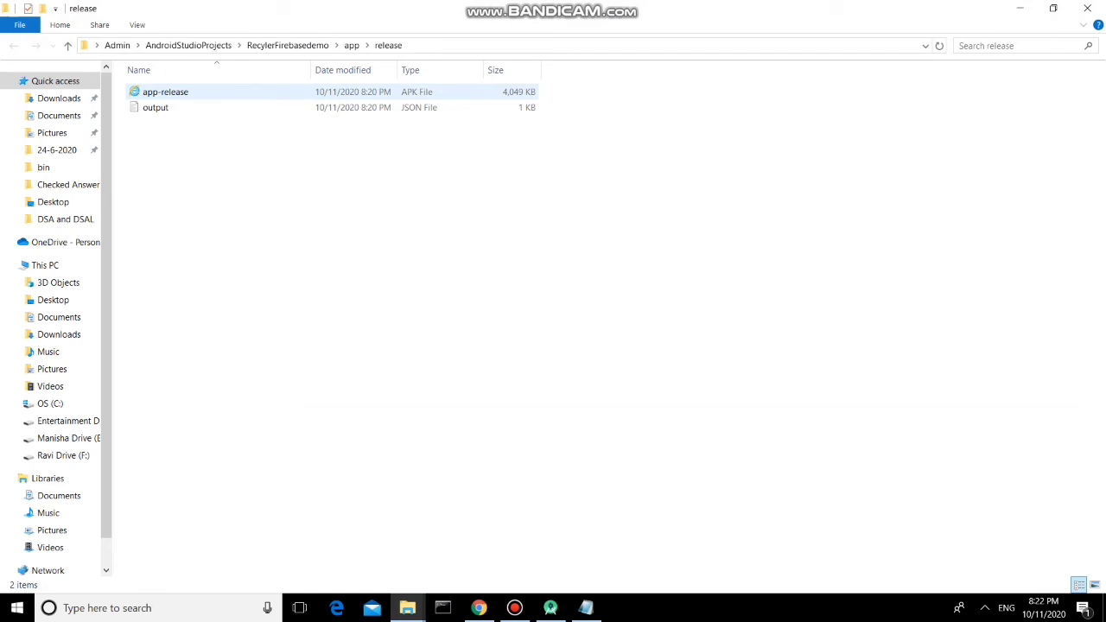
Copy the app-release APK and paste it into the desktop Ravi App folder
{"action": "right_click", "coordinate": [169, 93]}
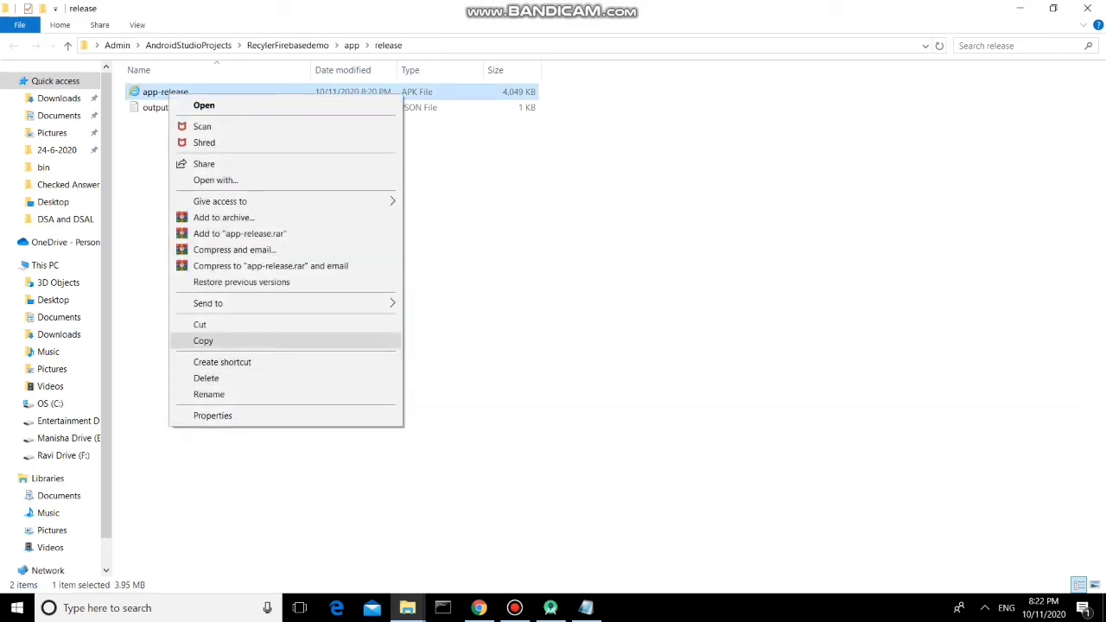
{"action": "left_click", "coordinate": [199, 341]}
{"action": "left_click", "coordinate": [1087, 8]}
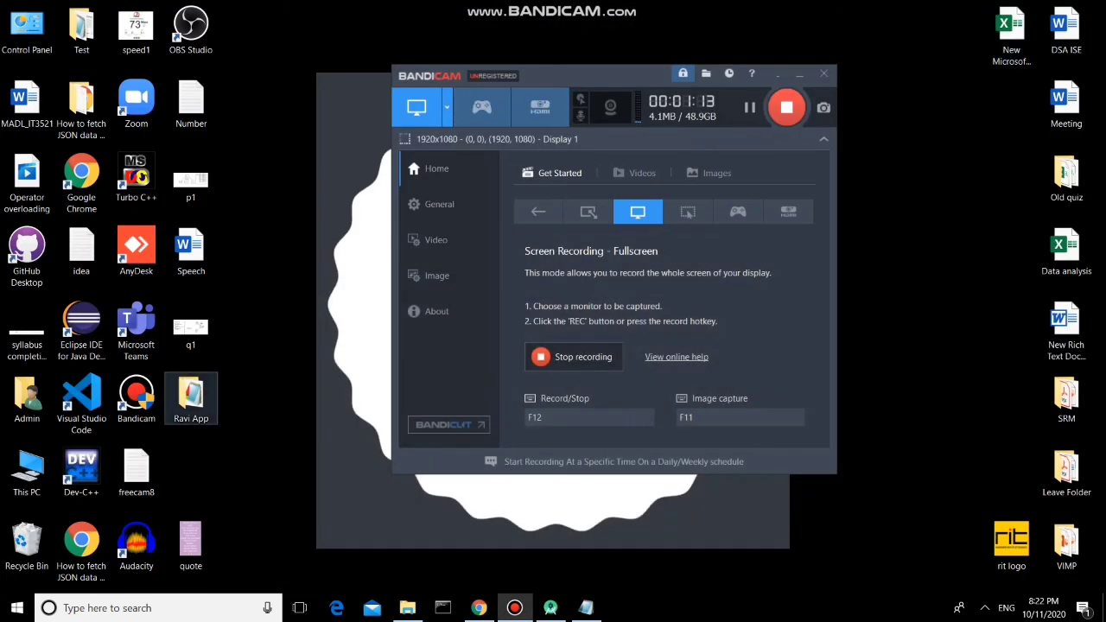
{"action": "double_click", "coordinate": [191, 394]}
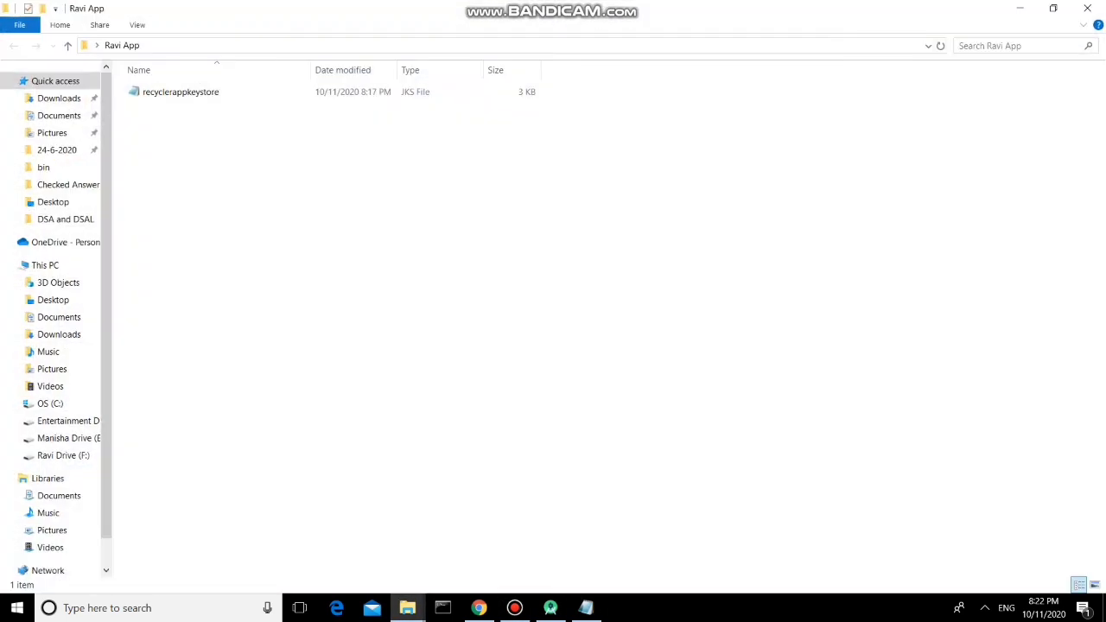
{"action": "right_click", "coordinate": [169, 147]}
{"action": "left_click", "coordinate": [195, 249]}
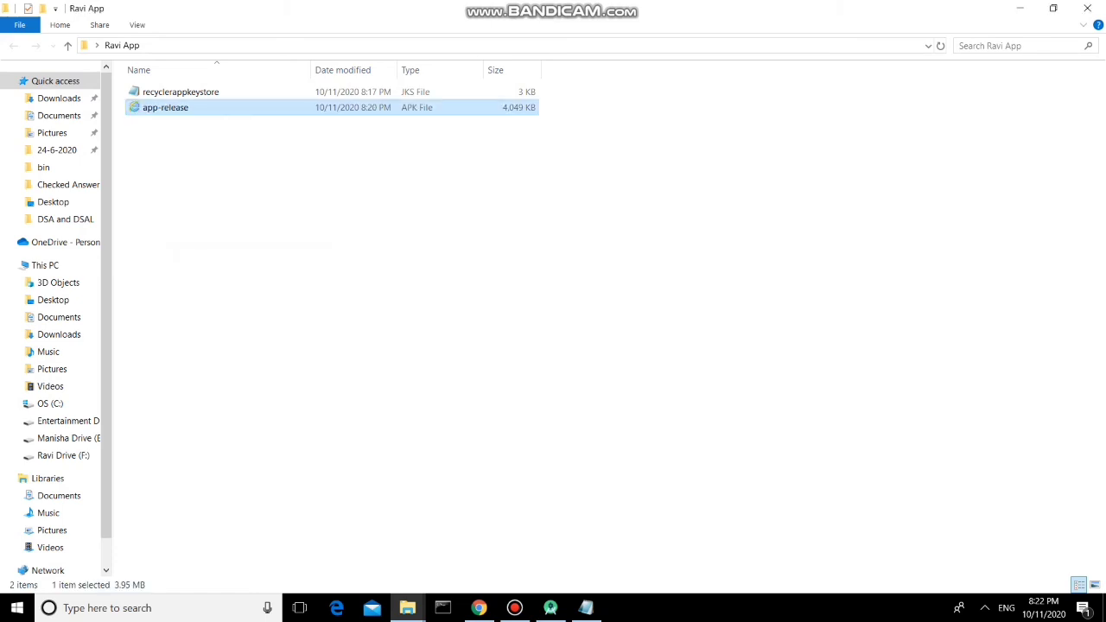
Rename the pasted app-release APK to RecyclerApp
{"action": "right_click", "coordinate": [173, 106]}
{"action": "left_click", "coordinate": [203, 407]}
{"action": "type", "text": "Recu"}
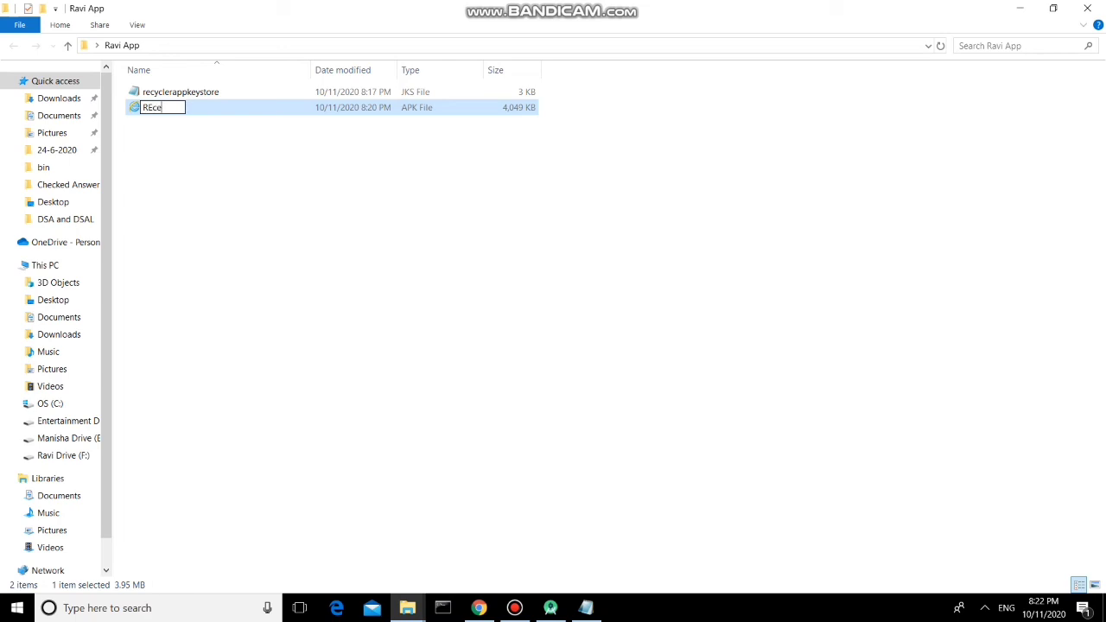
{"action": "key", "text": "BackSpace"}
{"action": "key", "text": "BackSpace"}
{"action": "type", "text": "cyclerAp"}
{"action": "key", "text": "BackSpace"}
{"action": "key", "text": "BackSpace"}
{"action": "type", "text": "App"}
{"action": "left_click", "coordinate": [346, 216]}
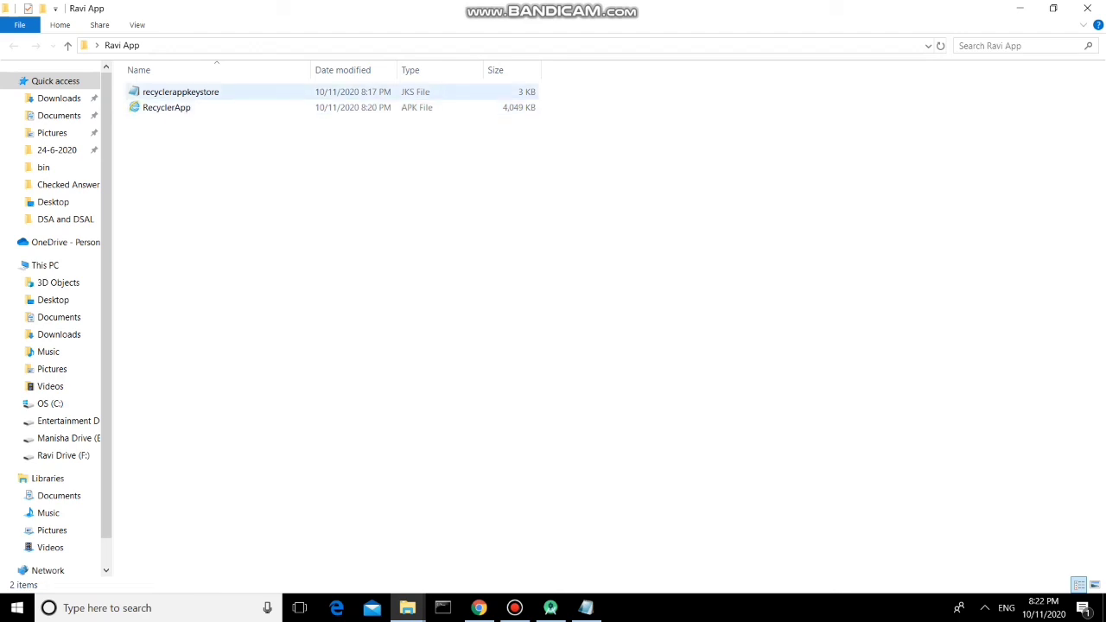
{"action": "left_click", "coordinate": [181, 92]}
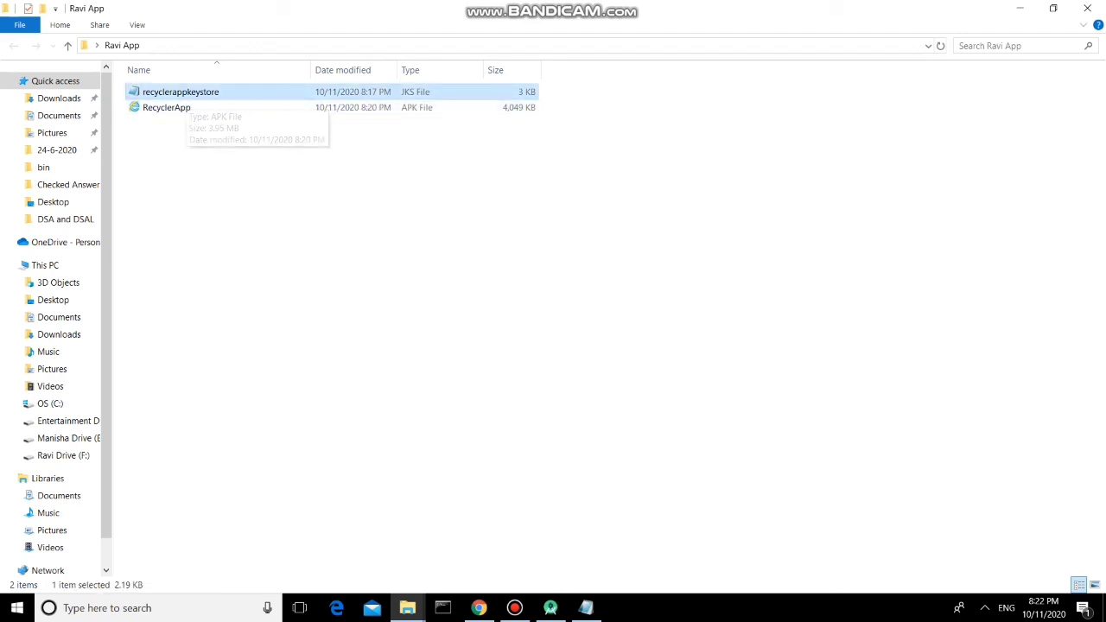
Select the recyclerappkeystore and 4,049 KB RecyclerApp files in turn, then switch back to Android Studio
{"action": "left_click", "coordinate": [260, 172]}
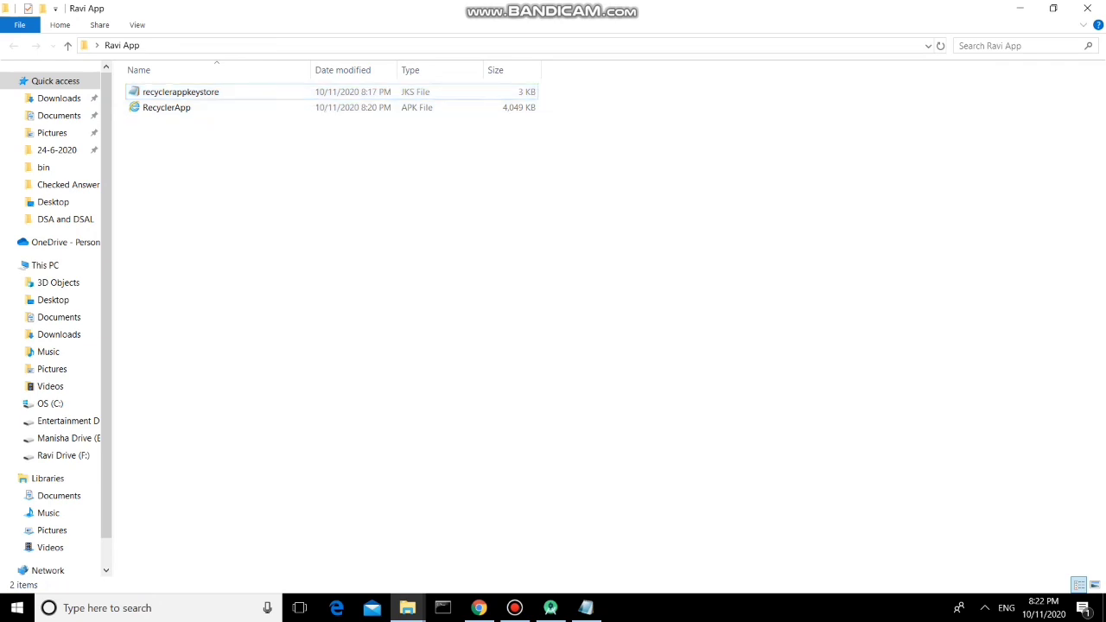
{"action": "left_click", "coordinate": [166, 107]}
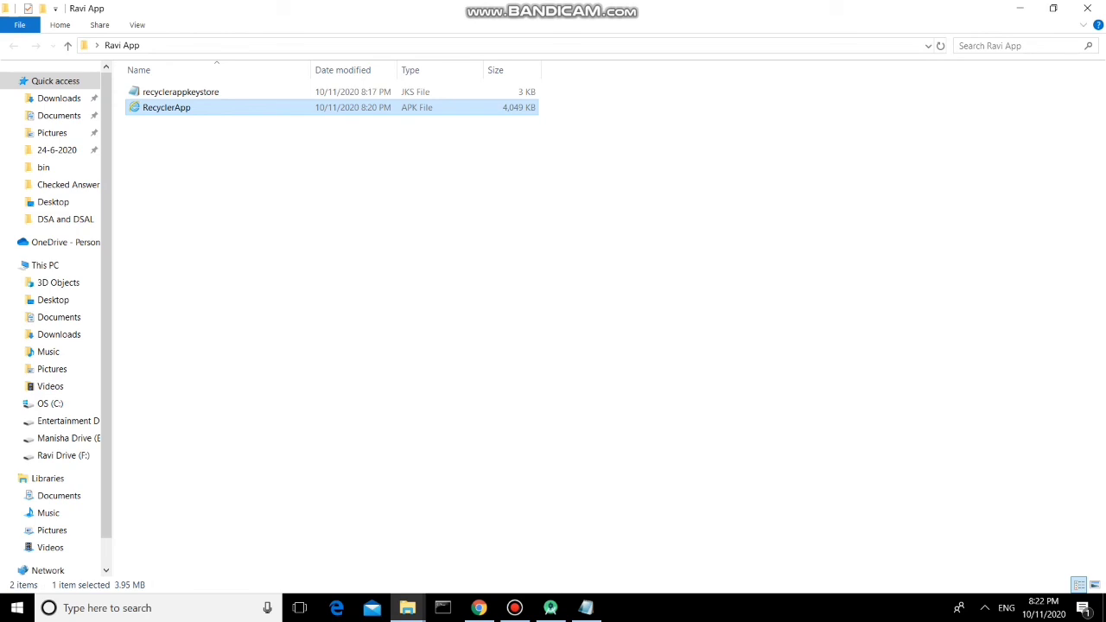
{"action": "left_click", "coordinate": [180, 92]}
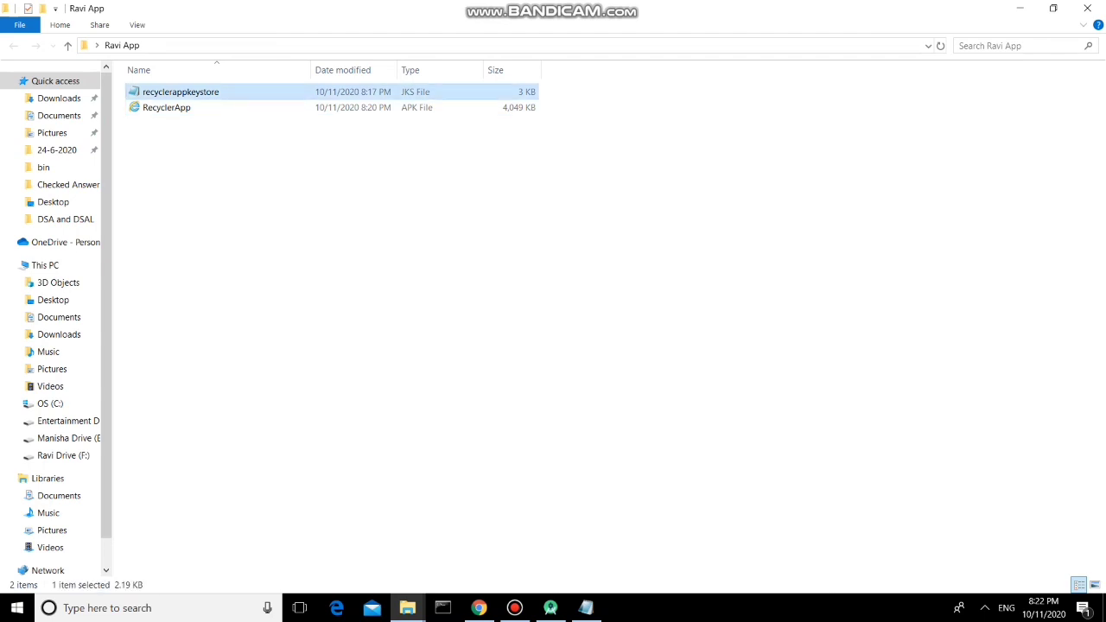
{"action": "key", "text": "ctrl+space"}
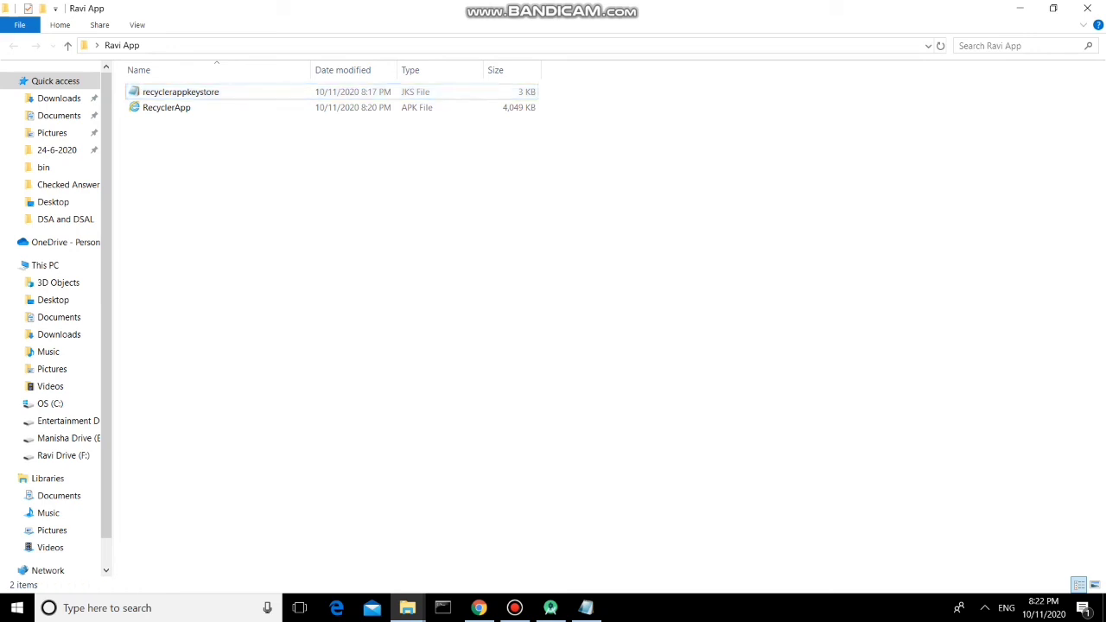
{"action": "key", "text": "ctrl+space"}
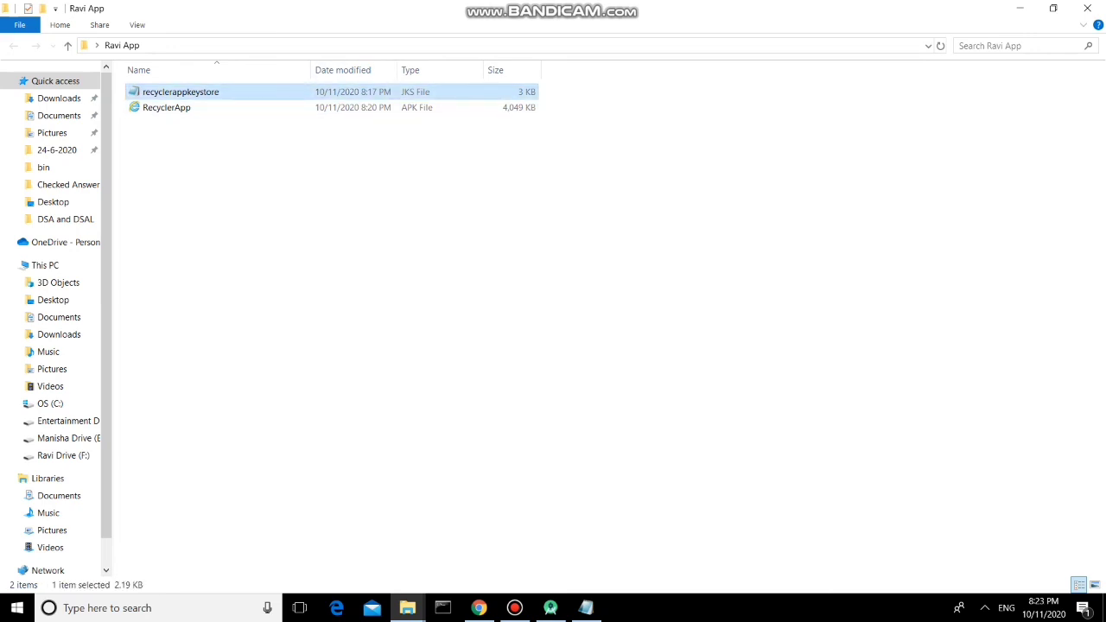
{"action": "key", "text": "ctrl+space"}
{"action": "key", "text": "ctrl+space"}
{"action": "key", "text": "ctrl+space"}
{"action": "key", "text": "ctrl+space"}
{"action": "key", "text": "ctrl+space"}
{"action": "key", "text": "ctrl+space"}
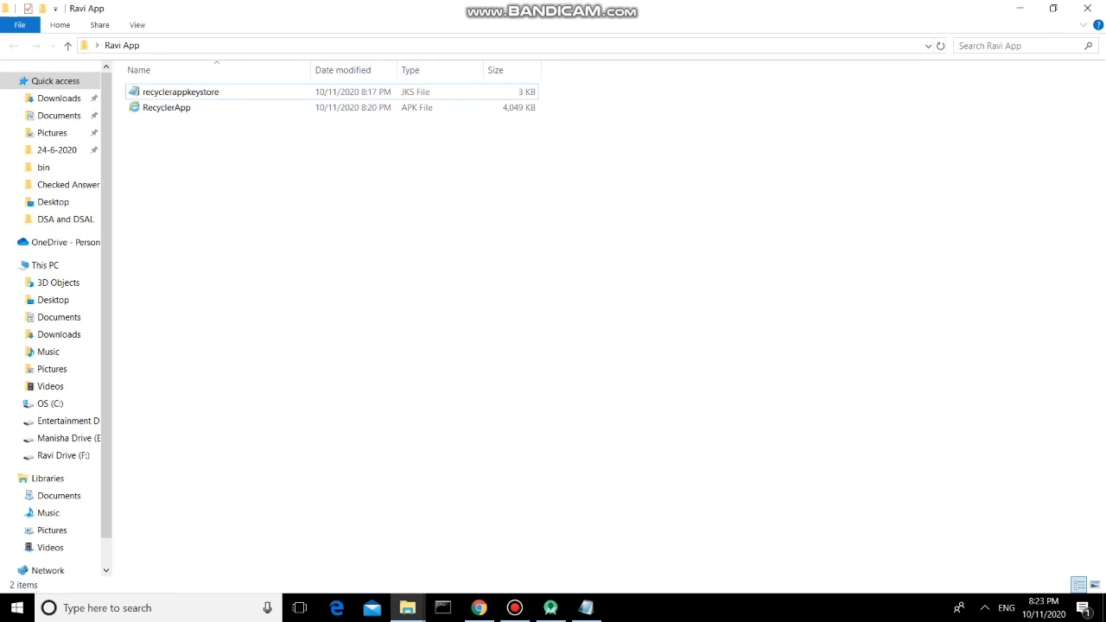
{"action": "key", "text": "alt+Tab"}
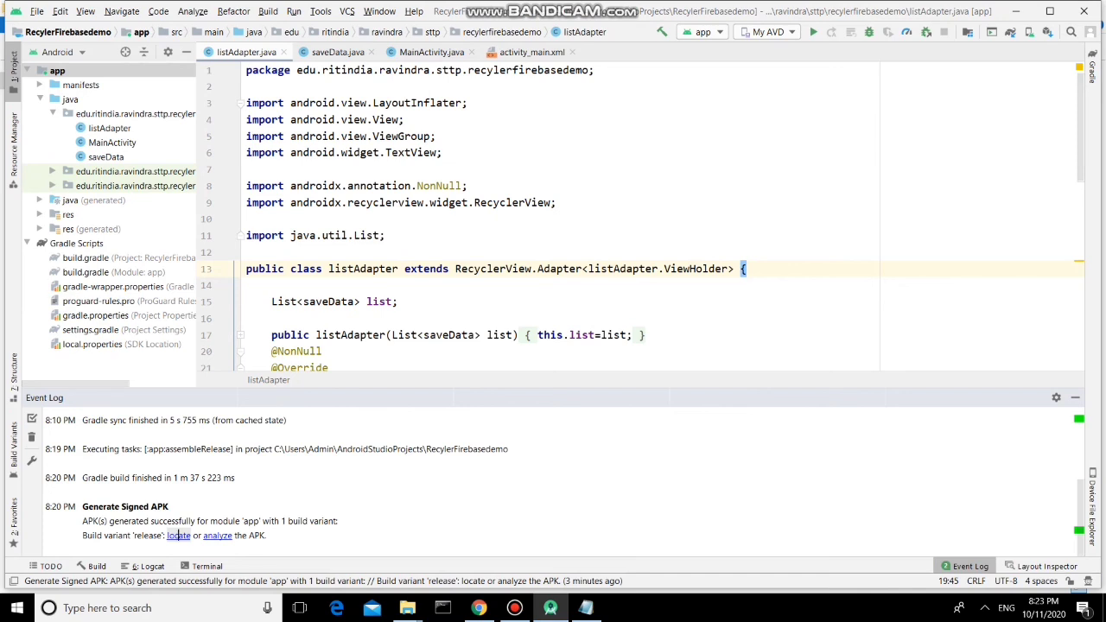
{"action": "left_click", "coordinate": [514, 608]}
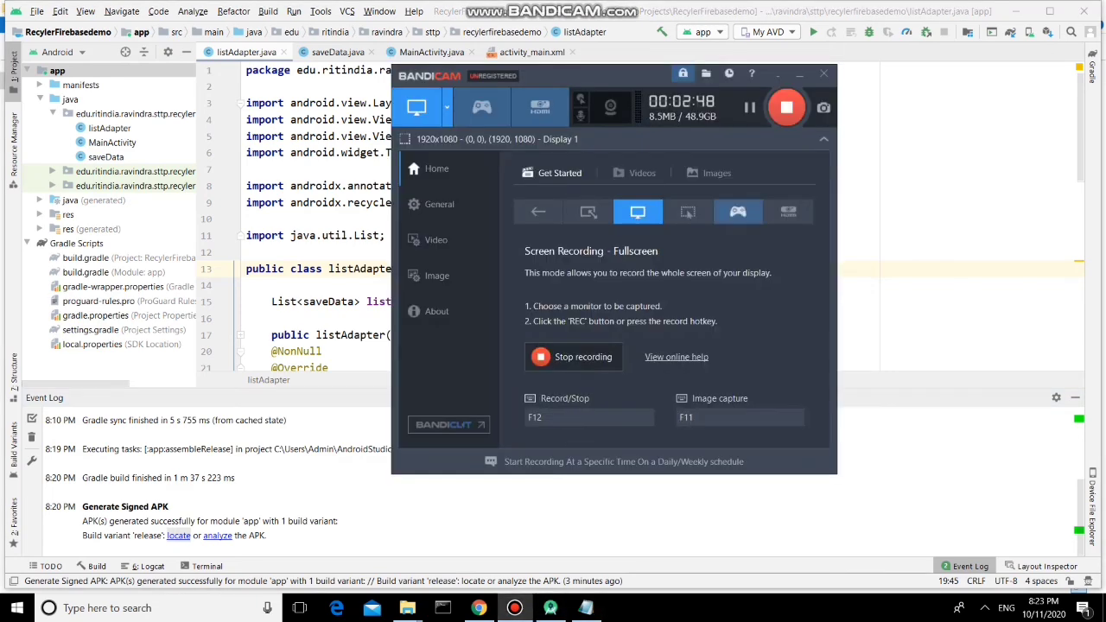